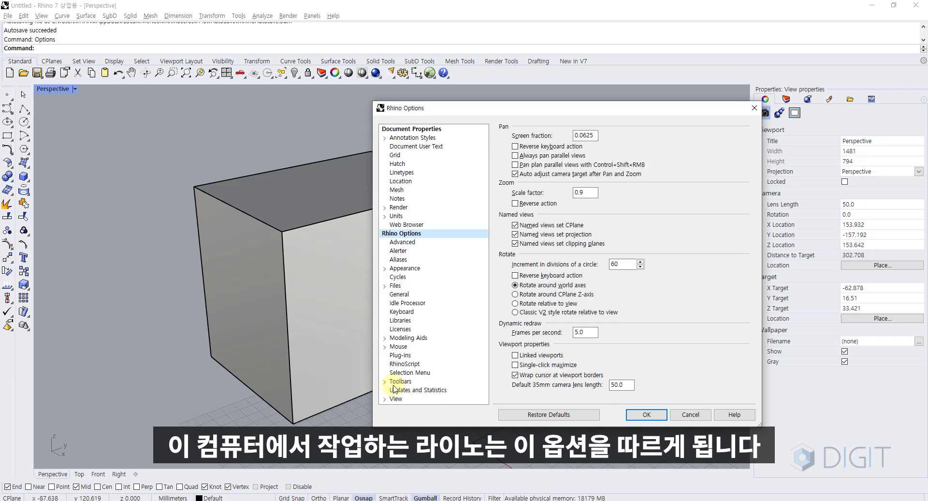
# Examine the list of command aliases and the summary of the document properties in the options
pyautogui.click(424, 262)
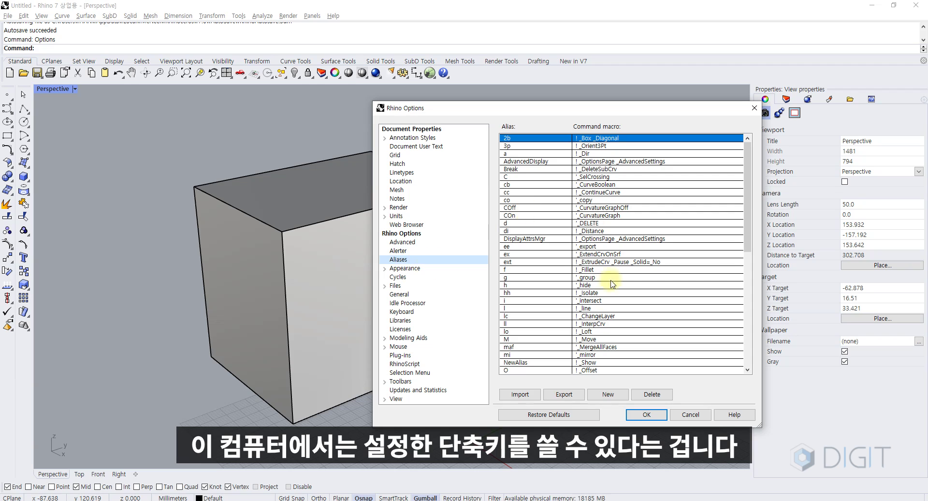
pyautogui.click(437, 130)
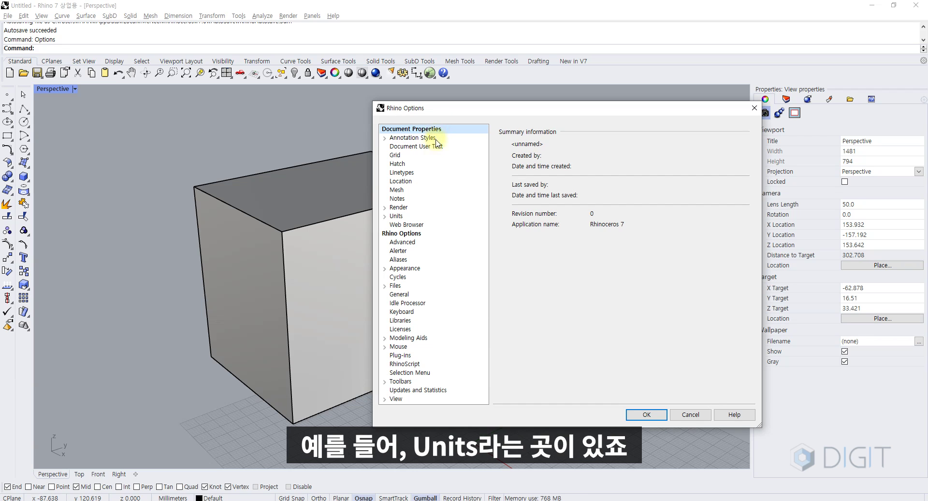
# Set the document's absolute tolerance to 0.01 units and accept the options
pyautogui.click(396, 215)
pyautogui.click(621, 146)
pyautogui.click(622, 148)
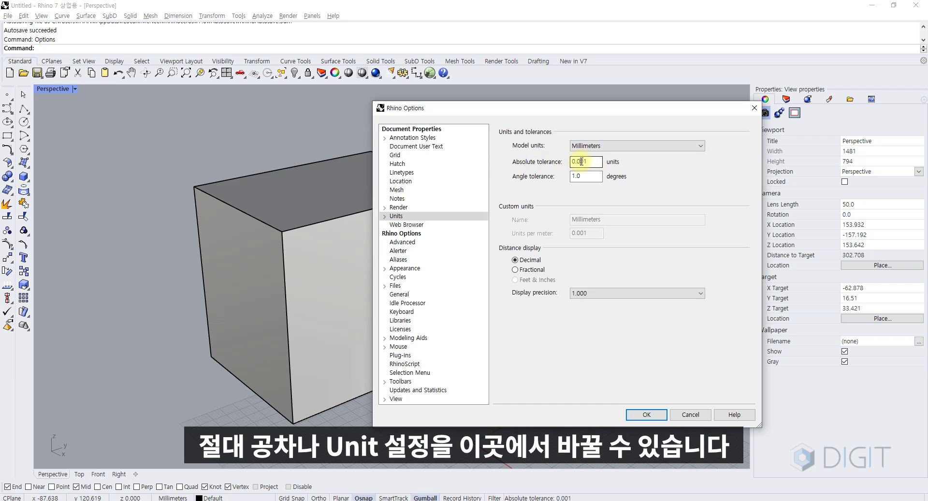
pyautogui.click(592, 147)
pyautogui.click(592, 150)
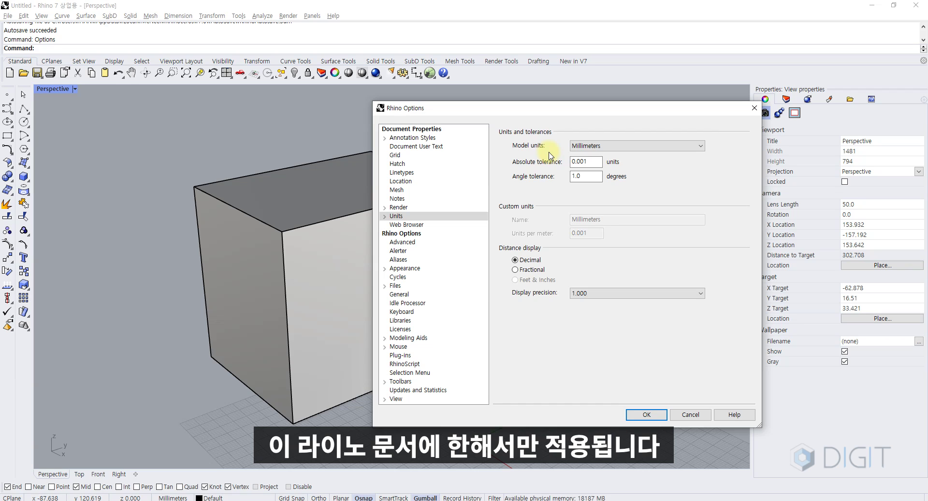
pyautogui.click(583, 163)
pyautogui.press('BackSpace')
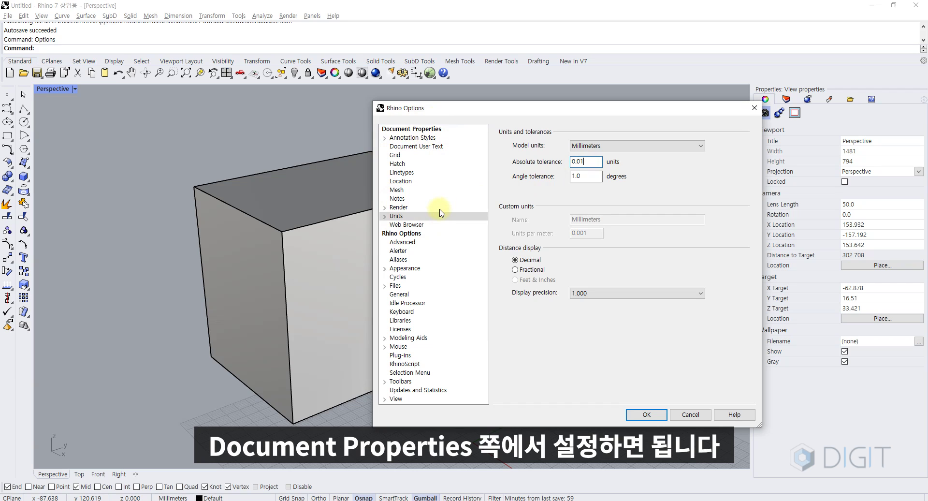
pyautogui.click(414, 233)
pyautogui.click(408, 225)
pyautogui.click(415, 234)
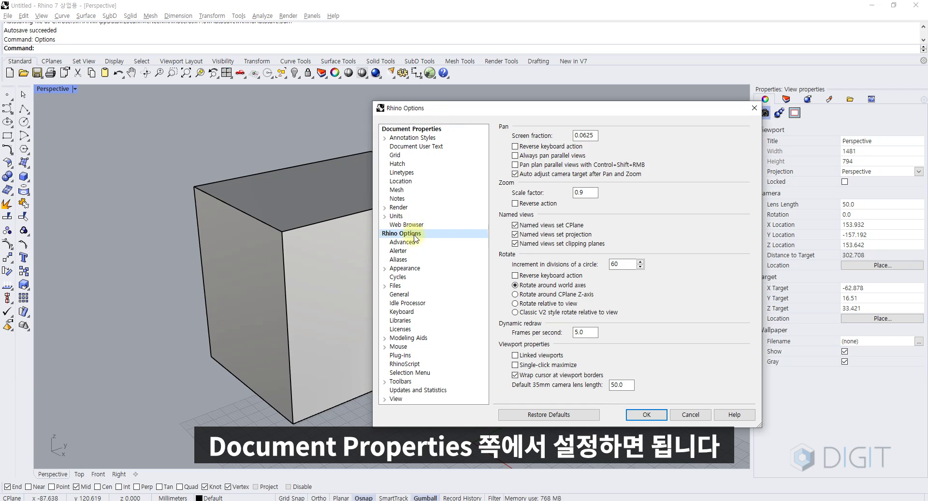
pyautogui.click(646, 414)
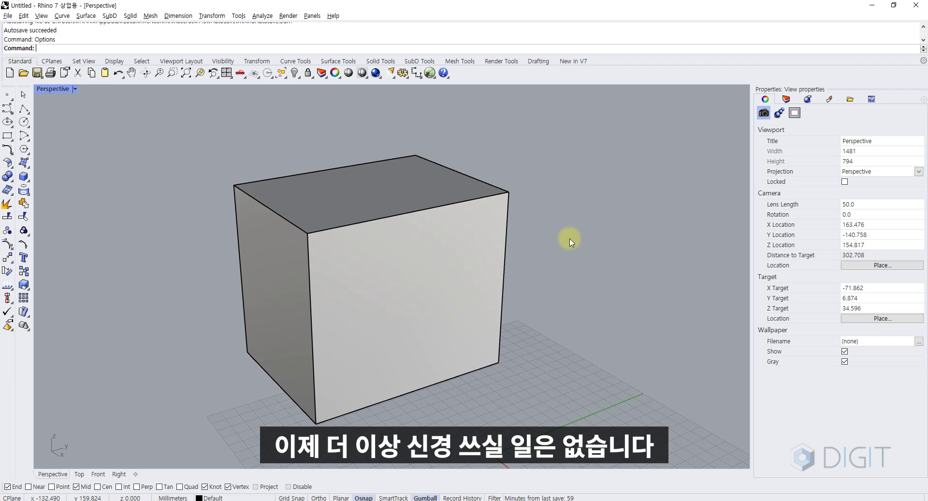
# Switch the Perspective viewport to Wireframe display with the wf alias
pyautogui.moveTo(566, 239)
pyautogui.keyDown('shift'); pyautogui.mouseDown(button='right')
pyautogui.moveTo(580, 254)
pyautogui.moveTo(559, 233)
pyautogui.mouseUp(button='right'); pyautogui.keyUp('shift')
pyautogui.scroll(-4, 559, 236)
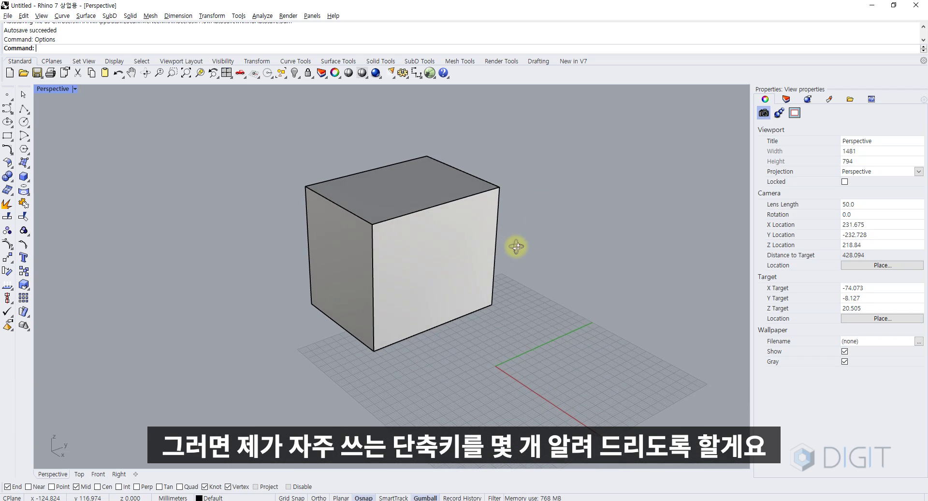
pyautogui.scroll(4, 472, 300)
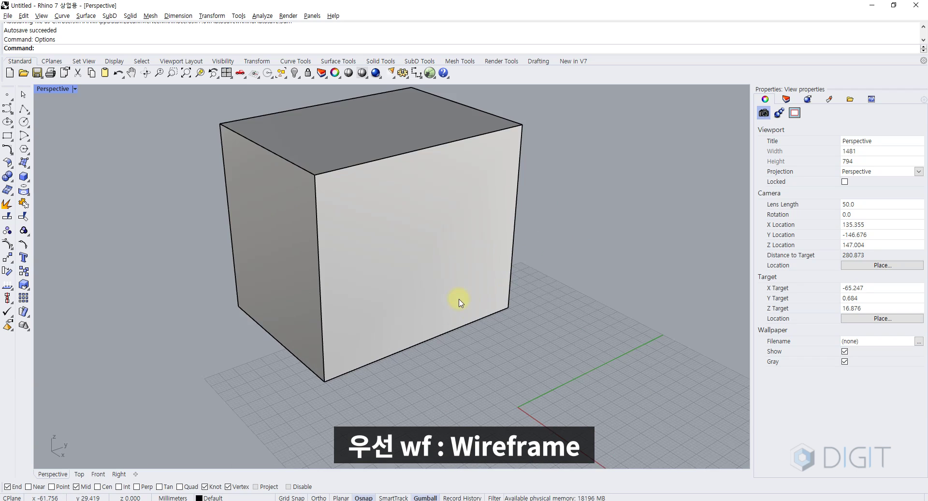
pyautogui.write('wf')
pyautogui.press('Return')
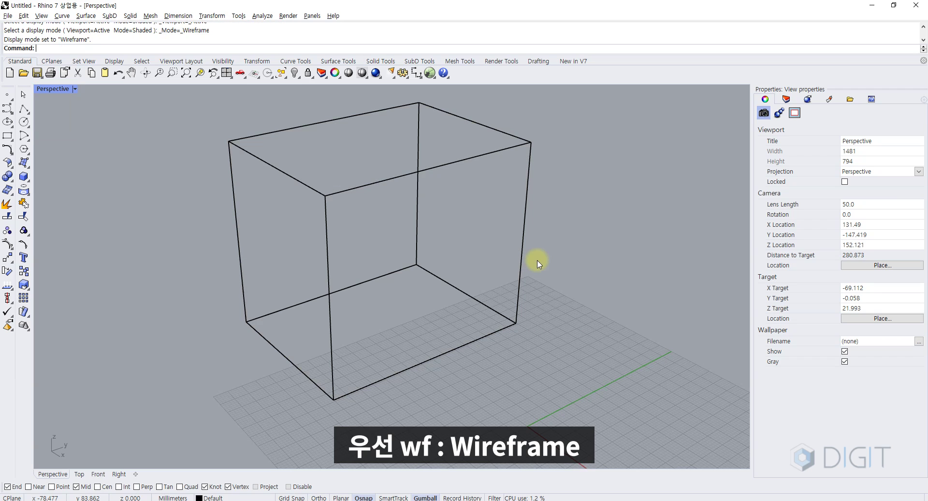
# Switch the viewport to Shaded display with the sf alias and on to Rendered display with rf, and view the box
pyautogui.write('sf')
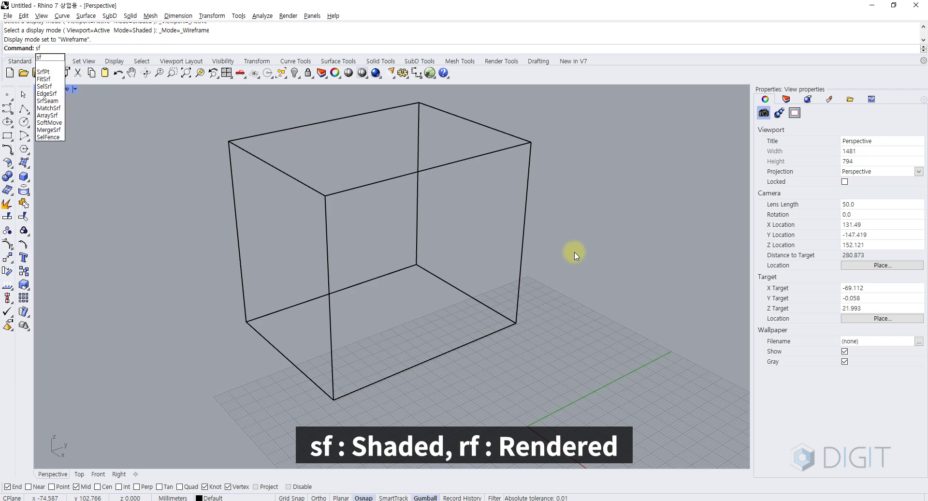
pyautogui.press('Return')
pyautogui.write('rf')
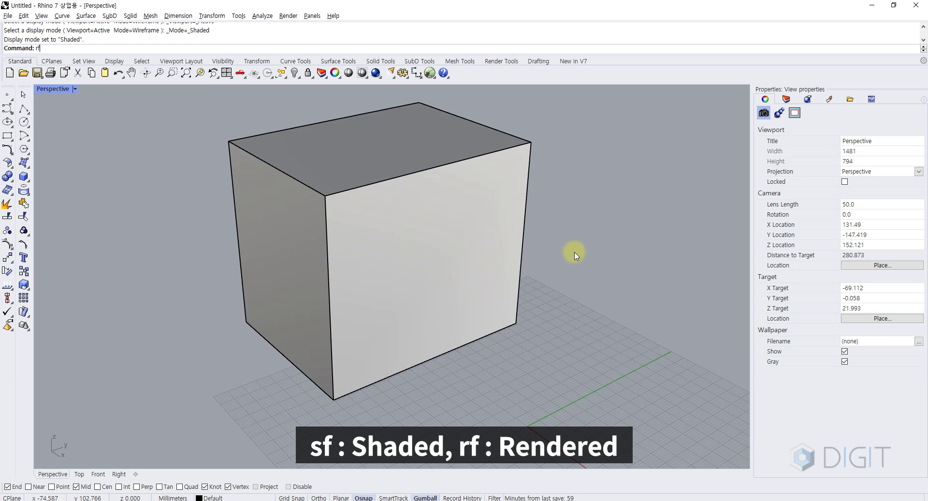
pyautogui.press('Return')
pyautogui.moveTo(544, 265)
pyautogui.mouseDown(button='right')
pyautogui.moveTo(500, 276)
pyautogui.moveTo(530, 270)
pyautogui.mouseUp(button='right')
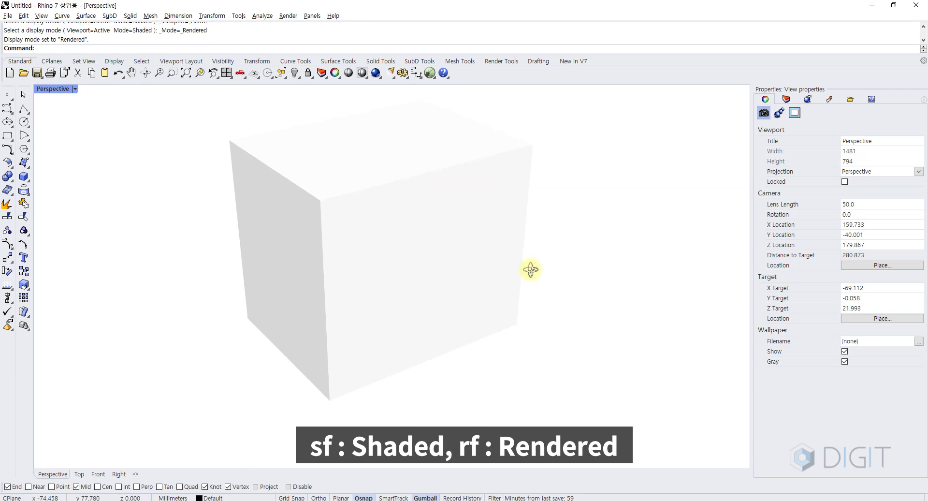
pyautogui.click(474, 232)
pyautogui.click(557, 209)
pyautogui.keyDown('shift'); pyautogui.moveTo(515, 237); pyautogui.dragTo(550, 247, button='right'); pyautogui.keyUp('shift')
# Change the viewport display to Shaded, Wireframe and Rendered in turn with the aliases sf, wf and rf, and return to Wireframe
pyautogui.write('sf')
pyautogui.press('Return')
pyautogui.write('wf')
pyautogui.press('Return')
pyautogui.write('rf')
pyautogui.press('Return')
pyautogui.write('wf')
pyautogui.press('Return')
pyautogui.write('f')
pyautogui.press('Return')
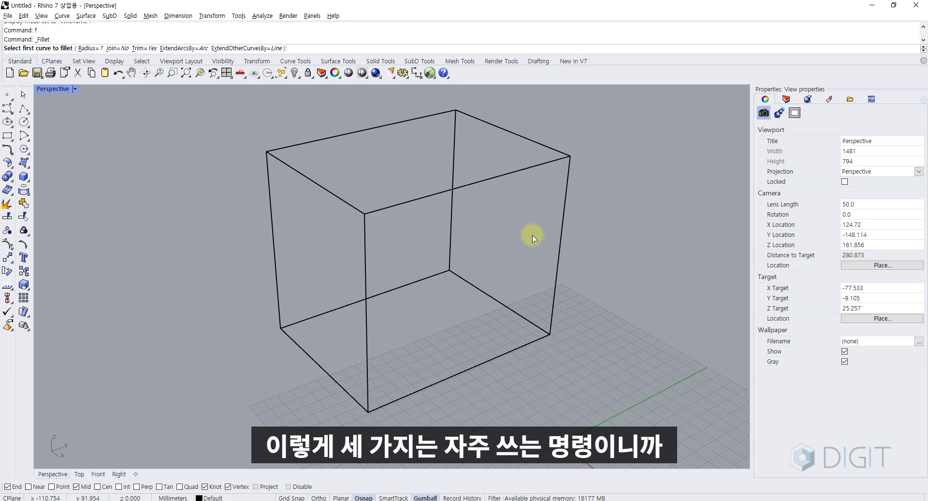
pyautogui.press('Escape')
# Cycle the viewport display through Wireframe, Shaded and Rendered, and finish in Shaded with the box deselected
pyautogui.hotkey('ctrl', 'alt', 'w')
pyautogui.hotkey('ctrl', 'alt', 's')
pyautogui.hotkey('ctrl', 'alt', 'r')
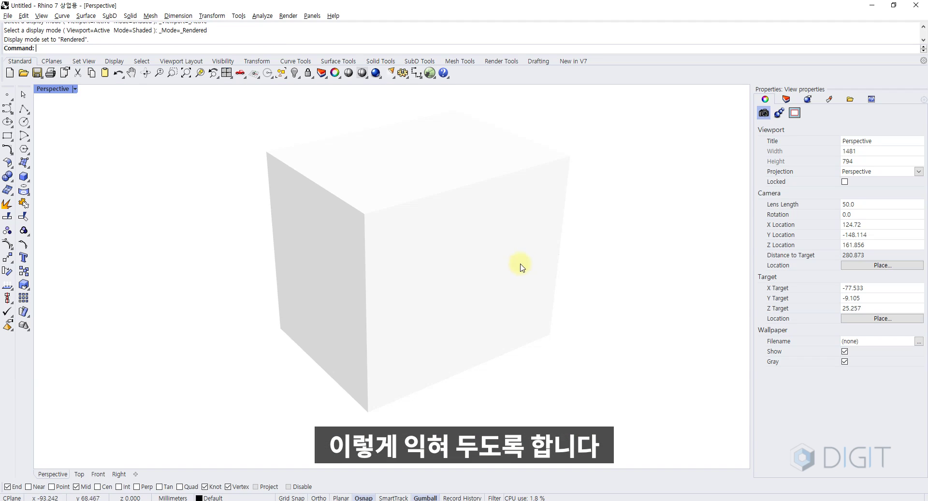
pyautogui.hotkey('ctrl', 'alt', 's')
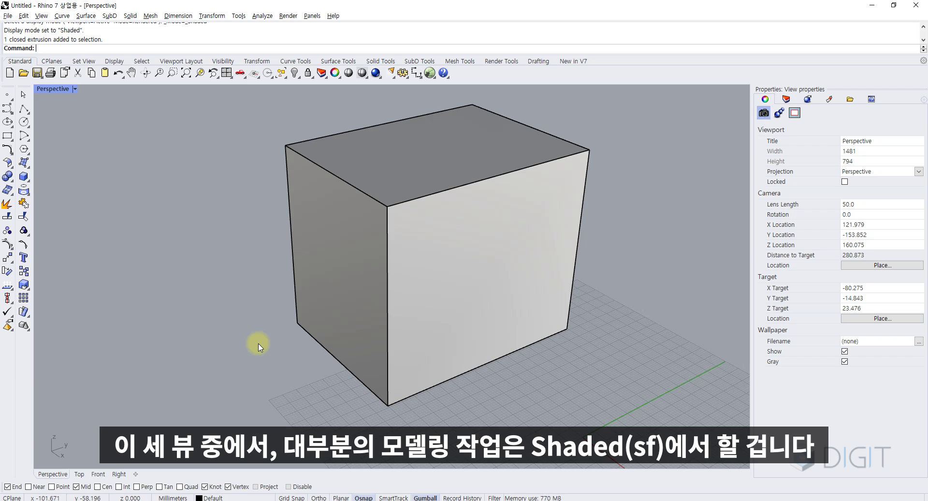
pyautogui.click(307, 295)
pyautogui.press('Escape')
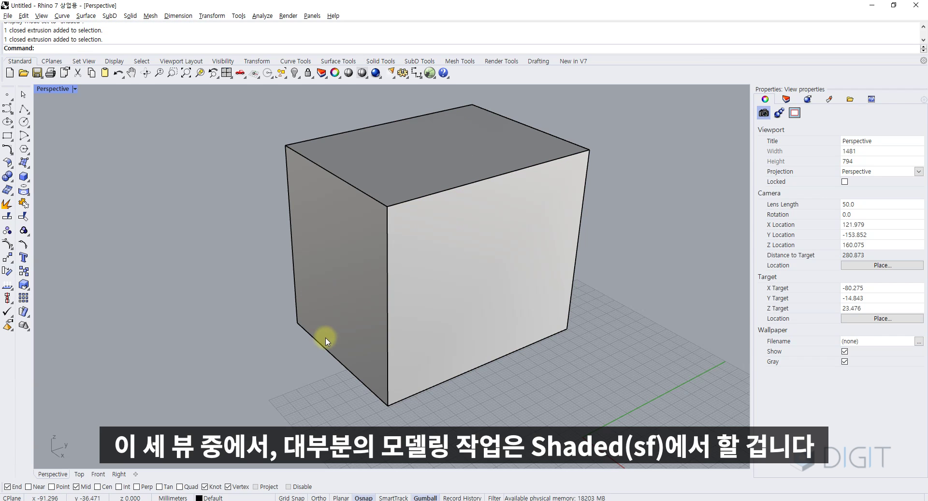
pyautogui.keyDown('shift'); pyautogui.moveTo(402, 314); pyautogui.dragTo(371, 307, button='right'); pyautogui.keyUp('shift')
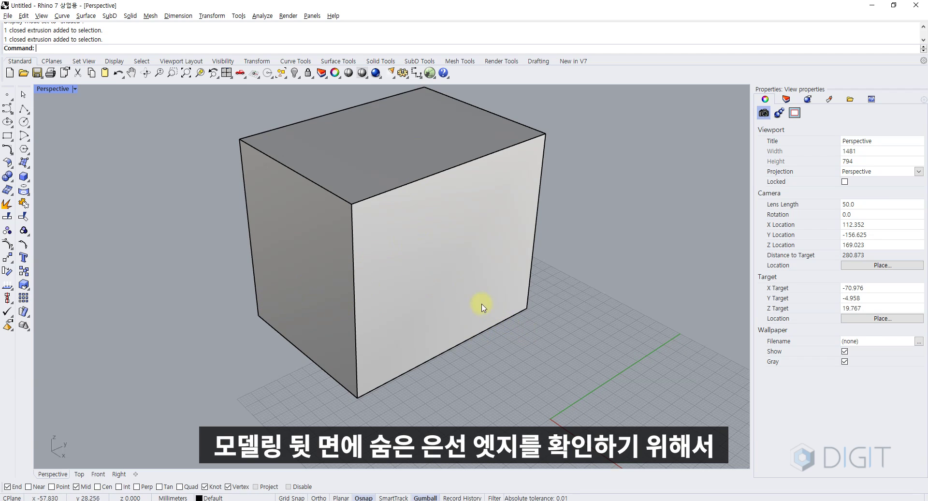
# Check the box's hidden edges in Wireframe and its look in Rendered display, and return the viewport to Shaded
pyautogui.hotkey('ctrl', 'alt', 'w')
pyautogui.hotkey('ctrl', 'alt', 's')
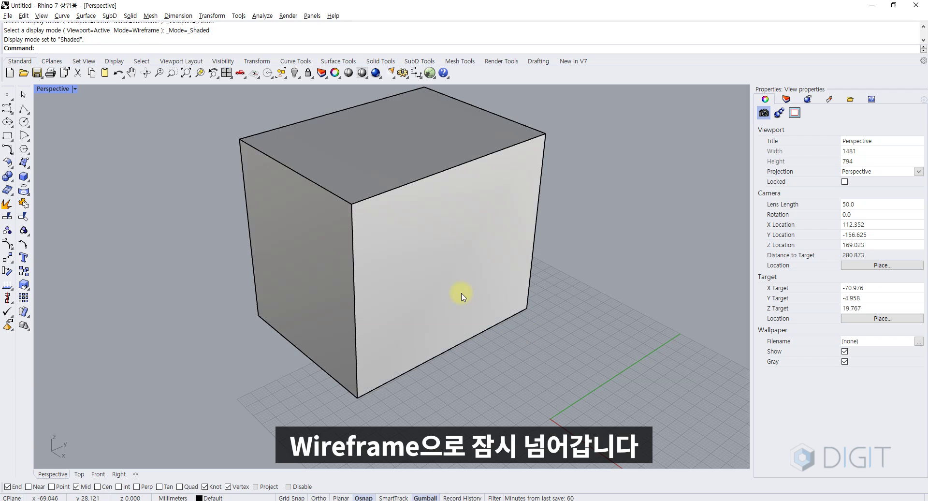
pyautogui.hotkey('ctrl', 'alt', 'r')
pyautogui.moveTo(462, 294)
pyautogui.mouseDown(button='right')
pyautogui.moveTo(415, 307)
pyautogui.moveTo(438, 296)
pyautogui.mouseUp(button='right')
pyautogui.hotkey('ctrl', 'alt', 's')
pyautogui.keyDown('shift'); pyautogui.moveTo(438, 295); pyautogui.dragTo(375, 292, button='right'); pyautogui.keyUp('shift')
pyautogui.click(422, 282)
pyautogui.click(459, 267)
pyautogui.click(375, 292)
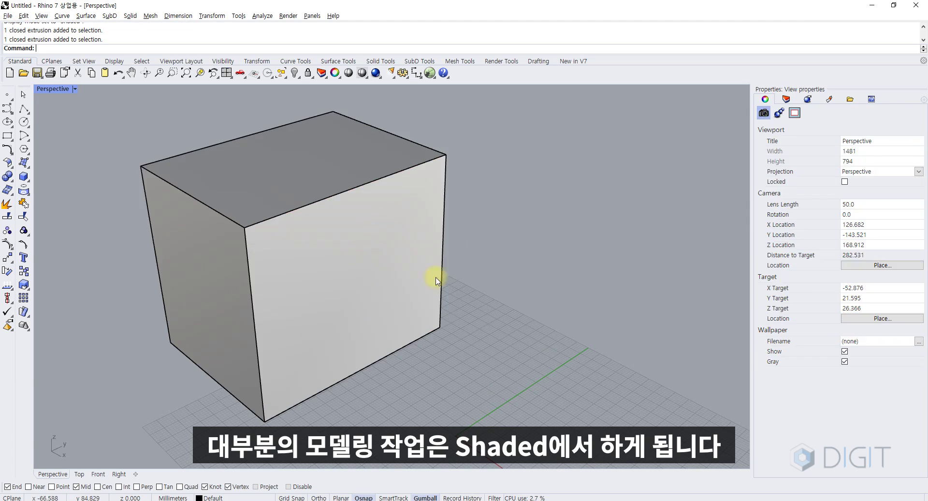
pyautogui.click(471, 269)
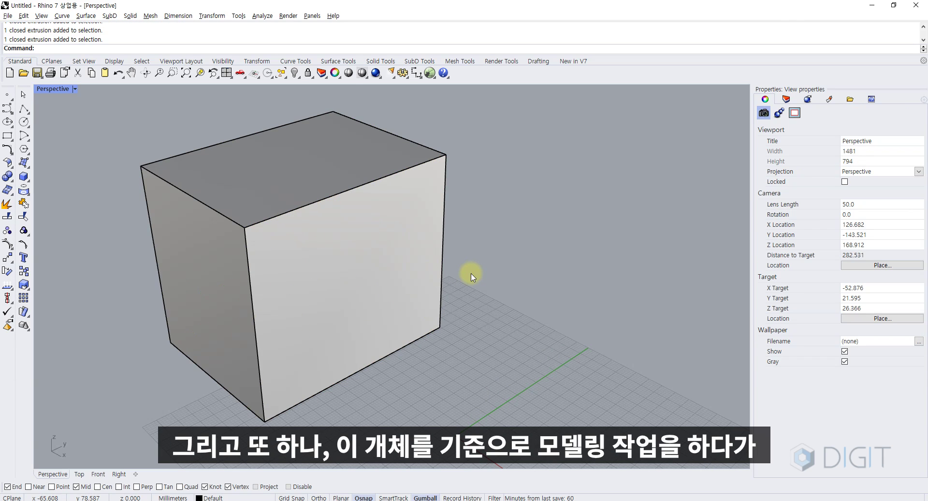
# Move the view far away from the box and try to get close to it again by zooming manually
pyautogui.scroll(-3, 333, 245)
pyautogui.click(345, 246)
pyautogui.click(418, 249)
pyautogui.scroll(-5, 385, 257)
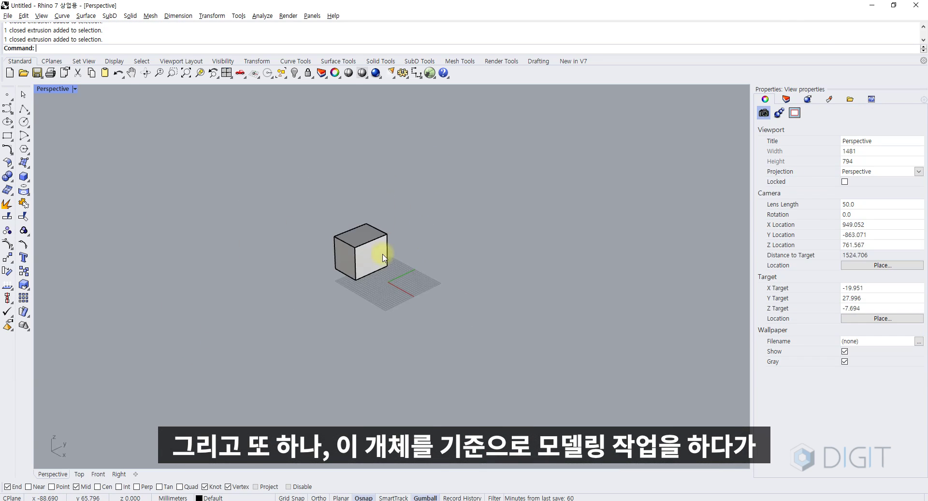
pyautogui.scroll(-15, 382, 257)
pyautogui.scroll(10, 539, 253)
pyautogui.moveTo(530, 272); pyautogui.dragTo(415, 238, button='right')
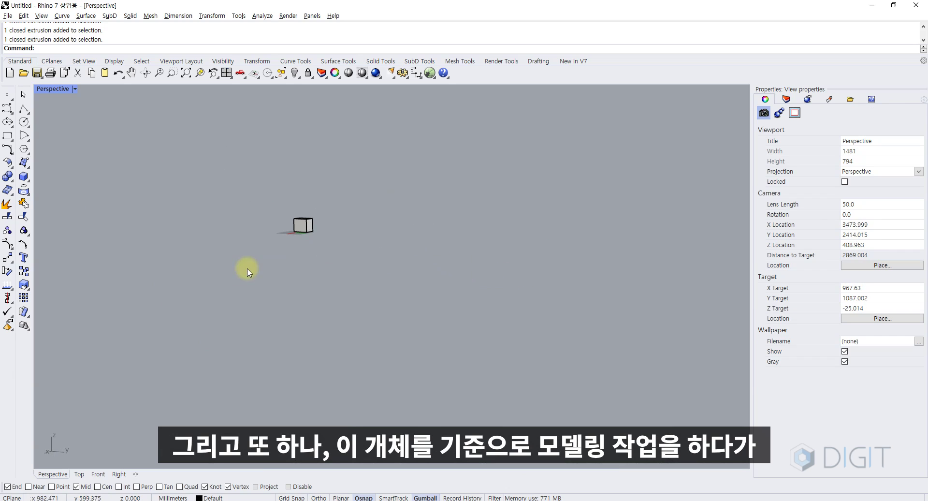
pyautogui.scroll(3, 152, 284)
pyautogui.scroll(3, 397, 179)
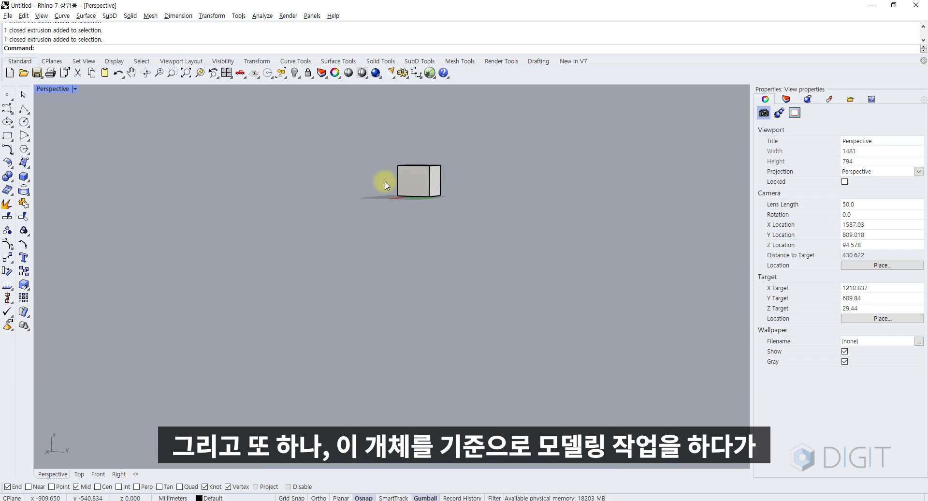
pyautogui.scroll(2, 387, 185)
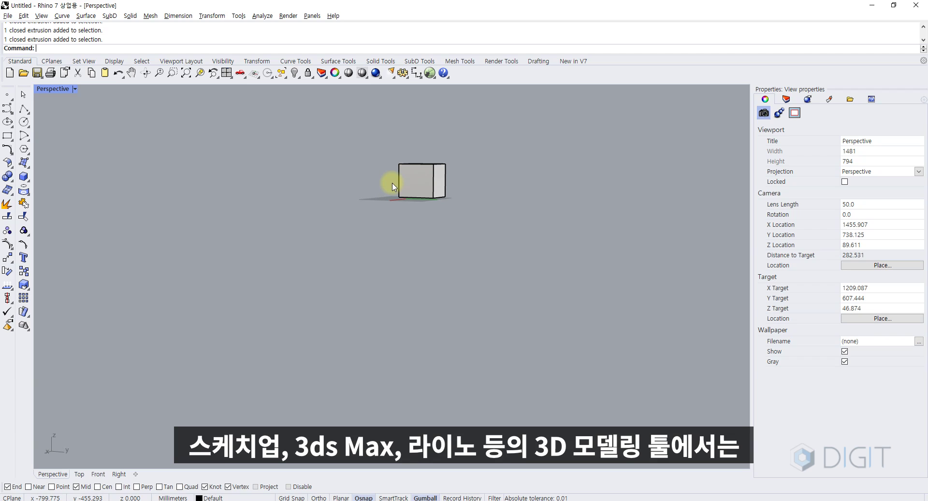
pyautogui.scroll(2, 390, 183)
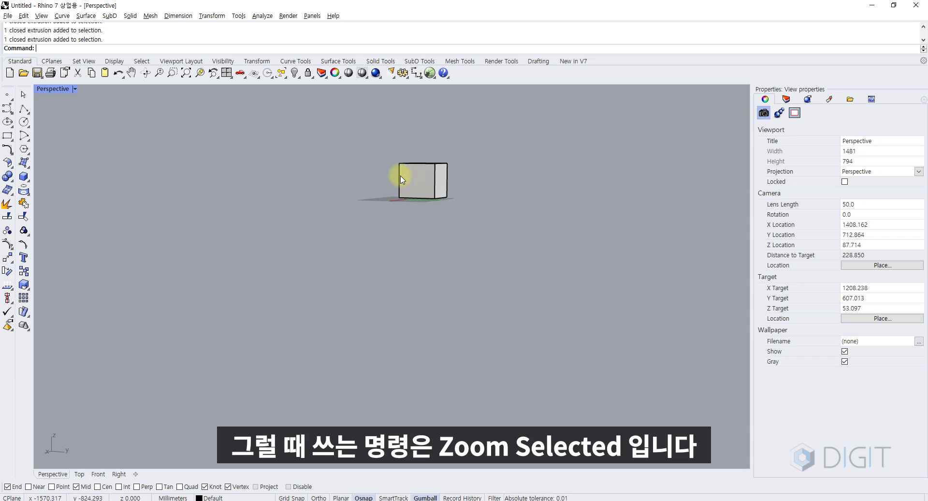
# Select the distant box and fit it in the viewport with Zoom Selected, using the zs alias
pyautogui.click(404, 176)
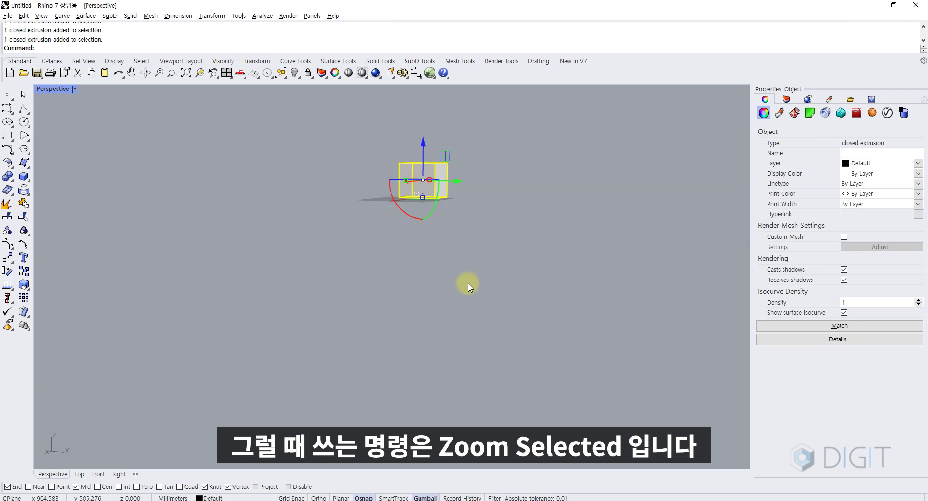
pyautogui.click(396, 207)
pyautogui.write('ZS')
pyautogui.press('space')
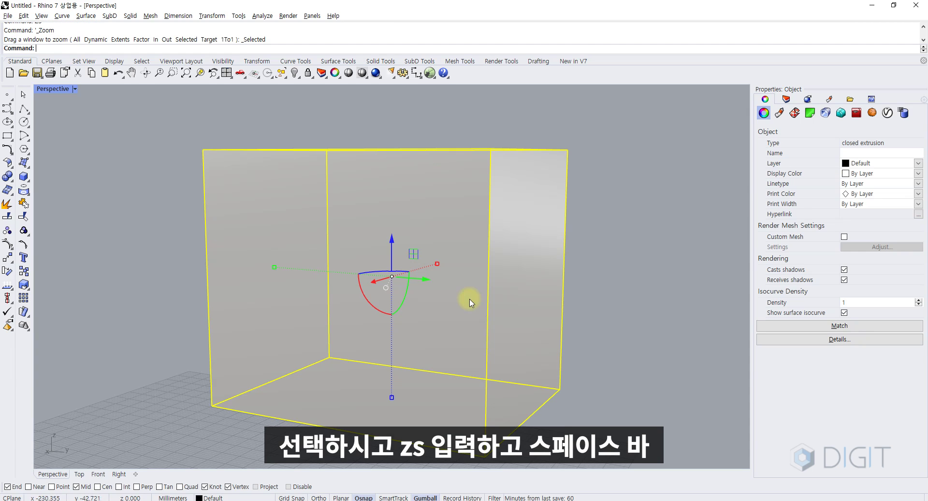
pyautogui.click(151, 277)
pyautogui.scroll(-4, 152, 280)
pyautogui.moveTo(152, 277); pyautogui.dragTo(157, 299, button='right')
# Enlarge the command history area to read the ZS entry, and shrink the area back
pyautogui.moveTo(71, 53); pyautogui.dragTo(69, 74)
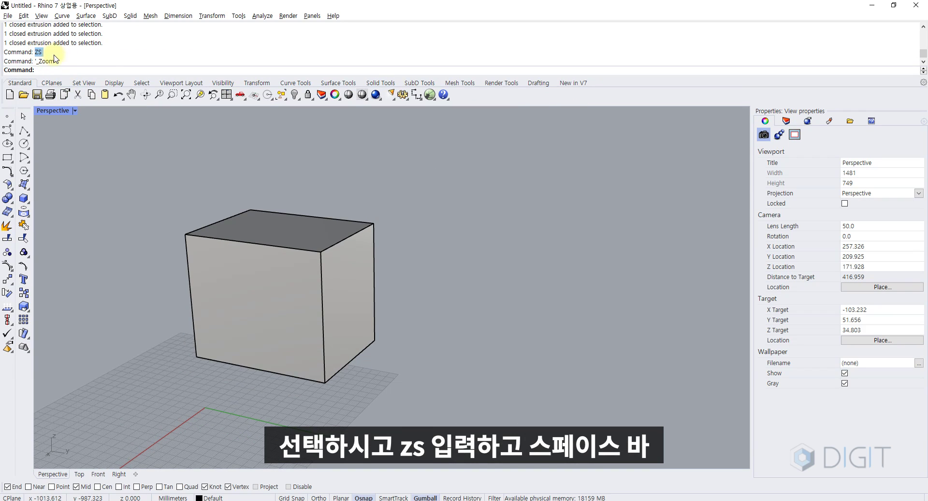
pyautogui.click(98, 71)
pyautogui.moveTo(98, 76)
pyautogui.mouseDown()
pyautogui.moveTo(95, 36)
pyautogui.moveTo(92, 57)
pyautogui.mouseUp()
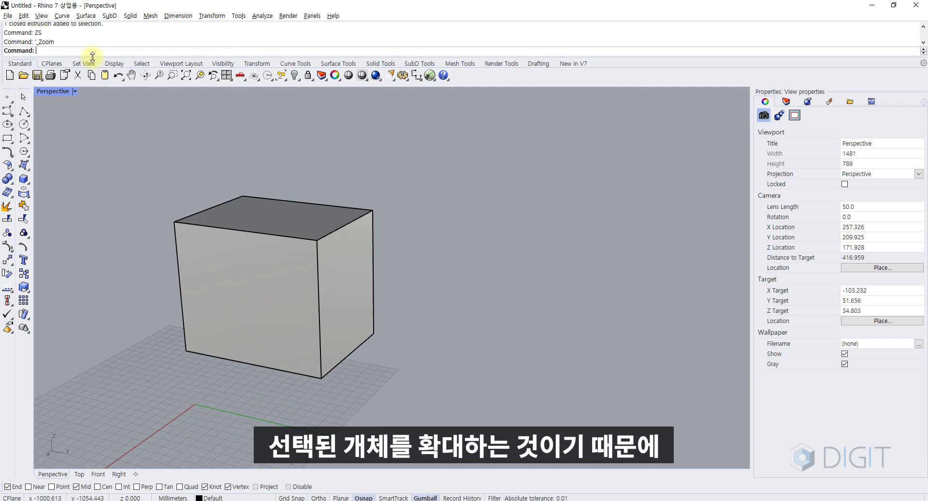
# Zoom out, select the box with a selection window and frame it with the zs alias
pyautogui.click(215, 274)
pyautogui.scroll(-8, 268, 278)
pyautogui.moveTo(356, 196); pyautogui.dragTo(198, 369)
pyautogui.write('zs')
pyautogui.press('space')
pyautogui.click(199, 336)
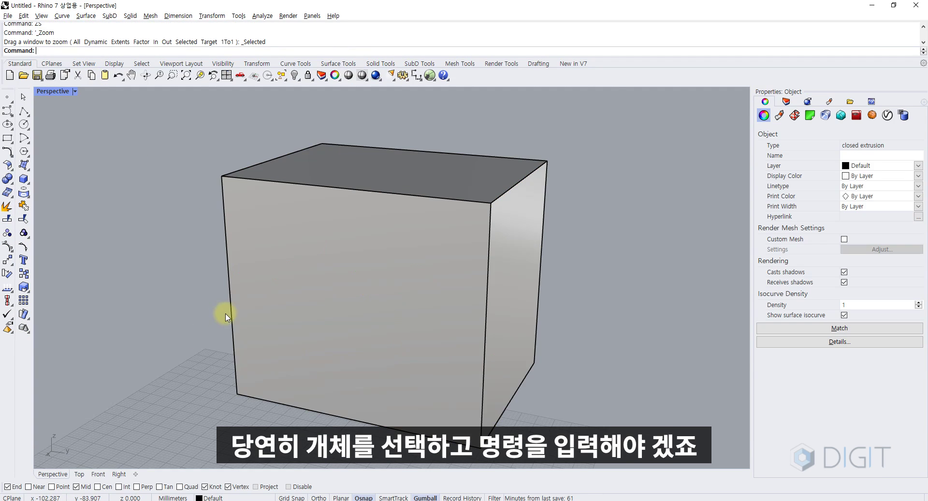
# Shift the view away from the box, select the box and run Zoom Selected on it again
pyautogui.scroll(-4, 261, 308)
pyautogui.keyDown('shift'); pyautogui.moveTo(261, 307); pyautogui.dragTo(226, 266, button='right'); pyautogui.keyUp('shift')
pyautogui.click(245, 261)
pyautogui.write('zs')
pyautogui.press('space')
pyautogui.click(225, 277)
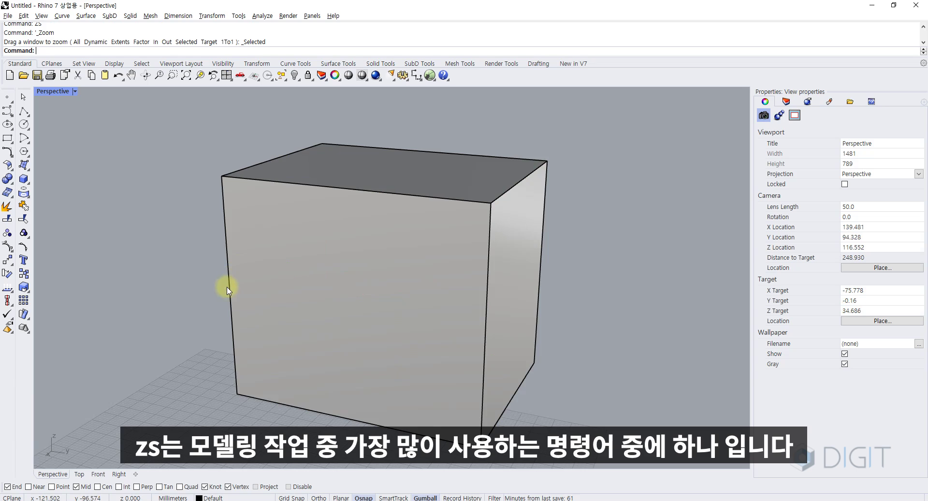
# Practise selecting and deselecting the box at several zoom levels, and fit it in the viewport with zs
pyautogui.scroll(-2, 228, 290)
pyautogui.keyDown('shift'); pyautogui.moveTo(232, 304); pyautogui.dragTo(231, 279, button='right'); pyautogui.keyUp('shift')
pyautogui.scroll(-4, 231, 278)
pyautogui.click(317, 272)
pyautogui.press('Escape')
pyautogui.scroll(3, 271, 265)
pyautogui.click(357, 241)
pyautogui.press('Escape')
pyautogui.scroll(2, 295, 254)
pyautogui.click(370, 251)
pyautogui.write('zs')
pyautogui.press('space')
# Orbit around the box, reselect it and repeat the zs zoom from the new angle
pyautogui.moveTo(406, 251); pyautogui.dragTo(352, 255, button='right')
pyautogui.press('Escape')
pyautogui.click(406, 260)
pyautogui.write('zs')
pyautogui.moveTo(411, 261); pyautogui.dragTo(326, 268, button='right')
pyautogui.press('Escape')
# Zoom out until the selected box is tiny, and bring it back to full view with Zoom Selected
pyautogui.scroll(-3, 467, 222)
pyautogui.click(353, 279)
pyautogui.scroll(-5, 468, 278)
pyautogui.write('Z')
pyautogui.press('Escape')
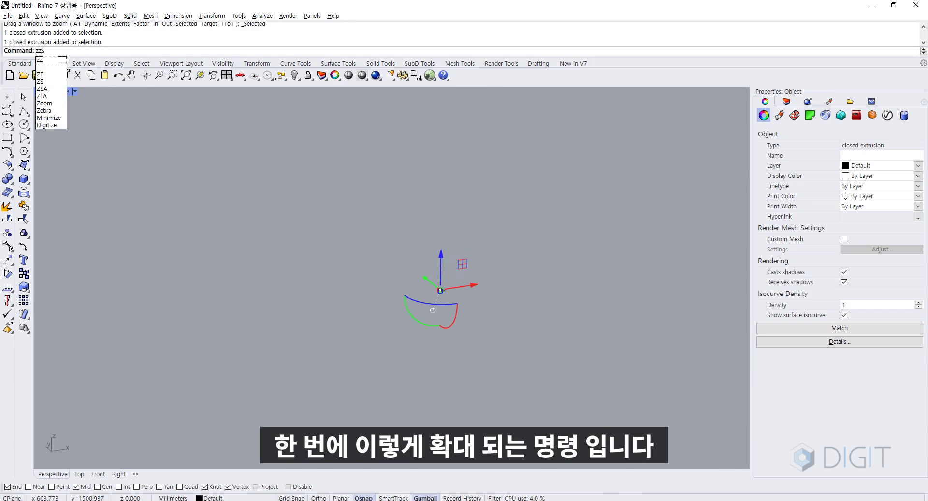
pyautogui.write('zs')
pyautogui.press('Return')
# Window-select the box, frame it with zs, deselect it and orbit to another side
pyautogui.moveTo(312, 189); pyautogui.dragTo(401, 280)
pyautogui.write('zs')
pyautogui.press('Return')
pyautogui.press('Escape')
pyautogui.moveTo(460, 292); pyautogui.dragTo(379, 288, button='right')
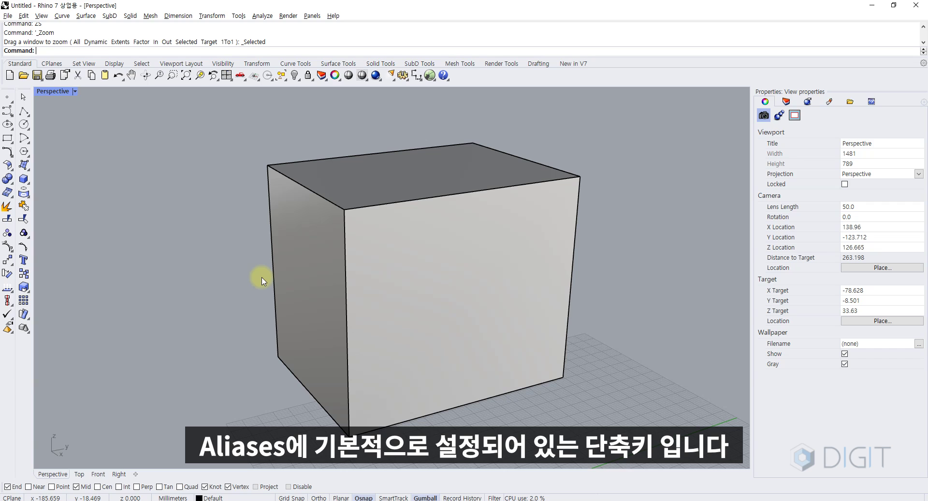
# Zoom out, pick the box once more, frame it with the ZS alias and clear the selection
pyautogui.scroll(-4, 255, 277)
pyautogui.click(292, 274)
pyautogui.click(233, 284)
pyautogui.click(294, 267)
pyautogui.write('ZS')
pyautogui.press('Return')
pyautogui.press('Escape')
# Zoom well out from the box and orbit to a higher view showing the box together with the whole grid
pyautogui.scroll(-8, 377, 294)
pyautogui.scroll(-6, 338, 274)
pyautogui.moveTo(378, 293); pyautogui.dragTo(362, 309, button='right')
pyautogui.scroll(4, 362, 310)
pyautogui.scroll(2, 364, 310)
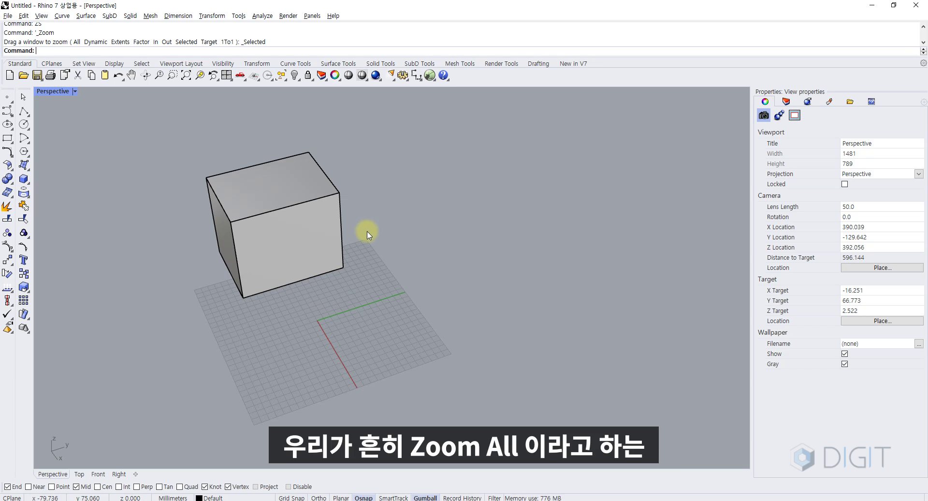
# Use the Copy command on the box to place copies at scattered points all around the grid
pyautogui.scroll(-5, 363, 234)
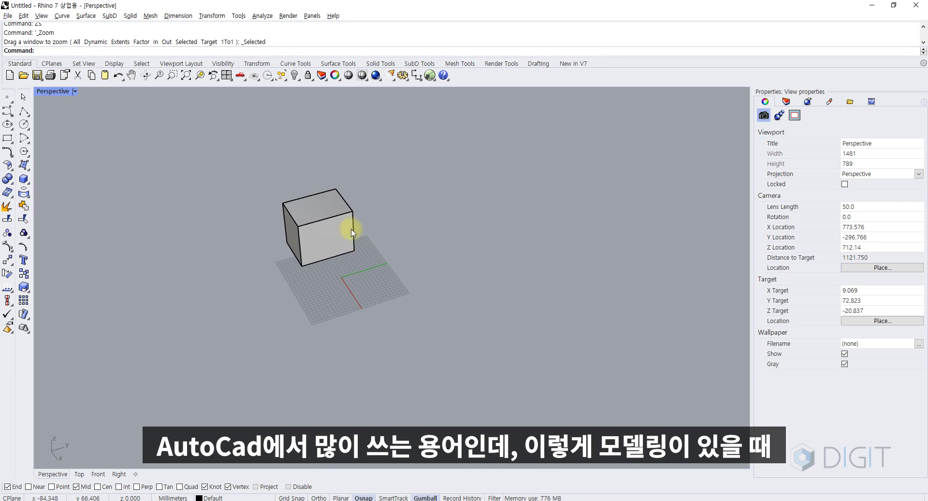
pyautogui.click(336, 227)
pyautogui.write('copy')
pyautogui.press('Return')
pyautogui.click(237, 336)
pyautogui.click(437, 277)
pyautogui.click(484, 333)
pyautogui.click(424, 424)
pyautogui.click(349, 414)
pyautogui.click(231, 394)
pyautogui.click(150, 354)
pyautogui.click(113, 335)
pyautogui.click(105, 334)
# Window-select a group of boxes, frame them with the ZS alias, clear the selection and view them from a steeper angle
pyautogui.moveTo(577, 149); pyautogui.dragTo(355, 278)
pyautogui.write('ZS')
pyautogui.press('space')
pyautogui.click(459, 271)
pyautogui.moveTo(459, 271); pyautogui.dragTo(427, 306, button='right')
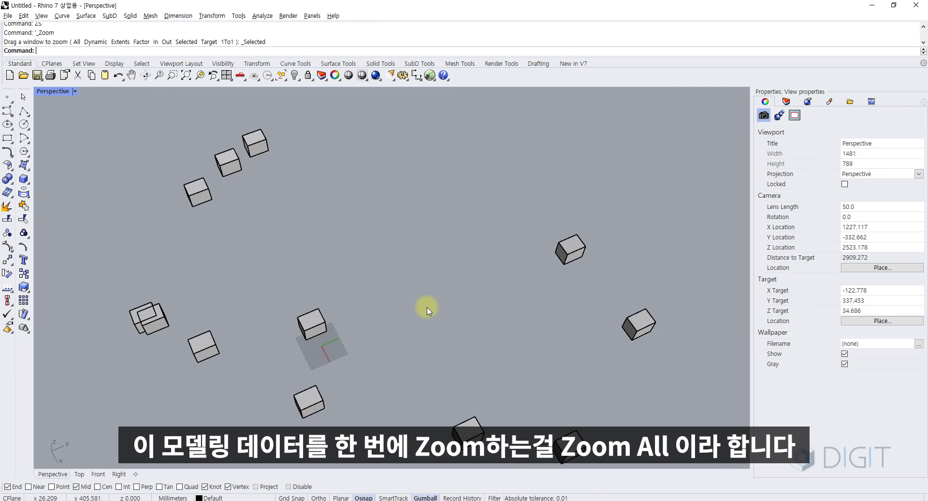
# In the Top view, move one of the lowest boxes to an empty spot at the upper left of the group
pyautogui.click(79, 474)
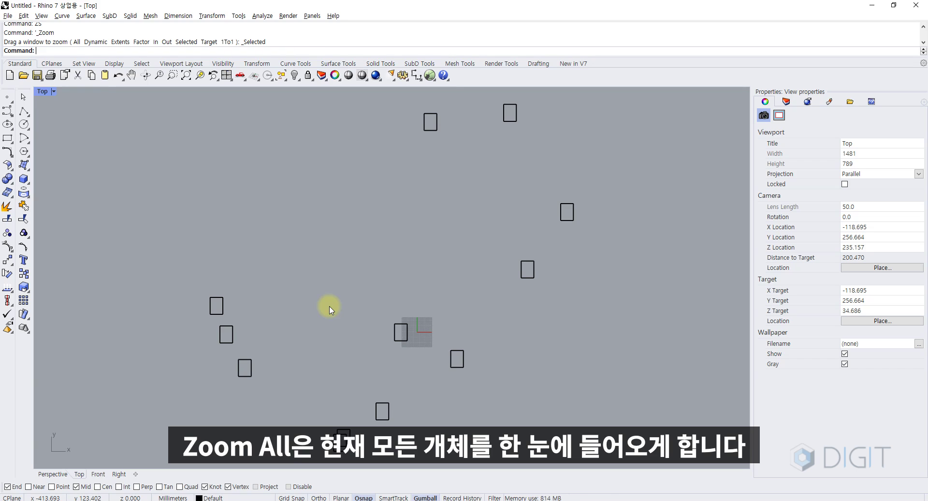
pyautogui.click(349, 416)
pyautogui.moveTo(367, 413); pyautogui.dragTo(293, 204)
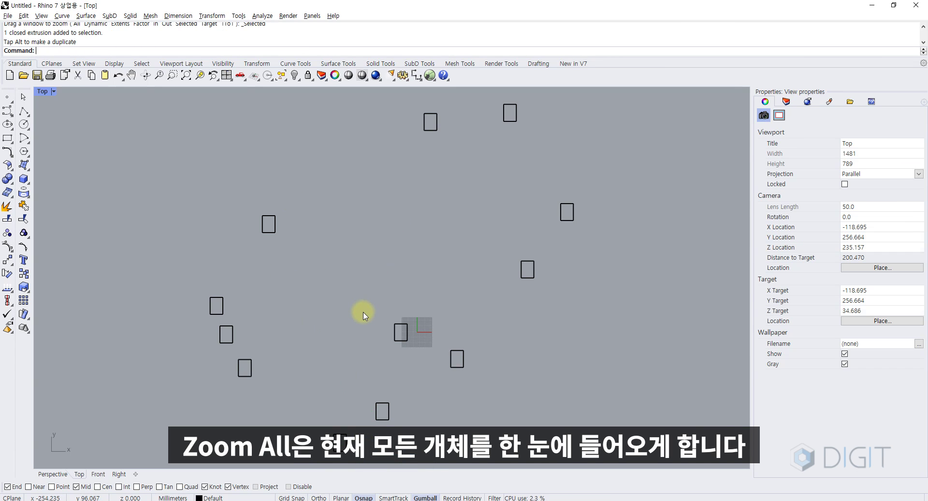
# Return to the Perspective view, select all boxes, fit them in view with the ZS alias and clear the selection
pyautogui.click(56, 475)
pyautogui.moveTo(256, 363); pyautogui.dragTo(267, 325, button='right')
pyautogui.scroll(10, 300, 309)
pyautogui.click(318, 263)
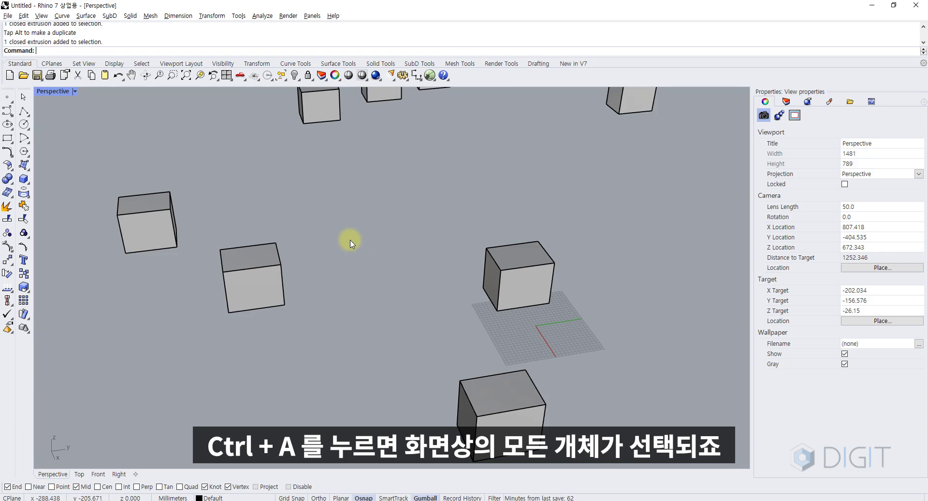
pyautogui.hotkey('ctrl', 'a')
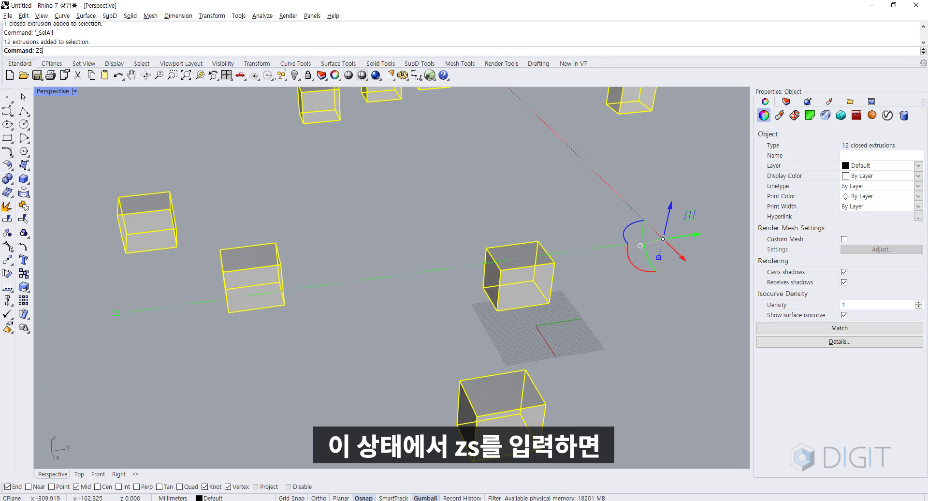
pyautogui.press('Return')
pyautogui.press('Escape')
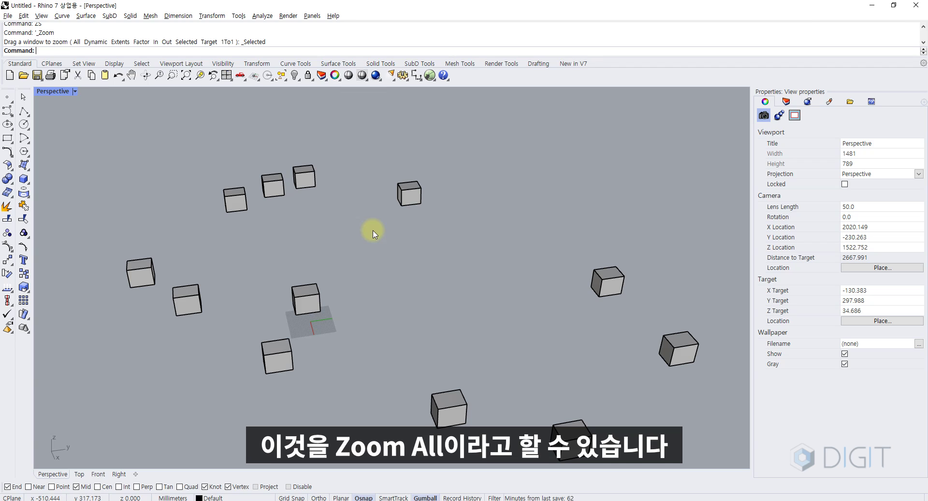
# Select the scattered box copies group by group and delete them, leaving only the original box beside the grid
pyautogui.moveTo(569, 256); pyautogui.dragTo(430, 411)
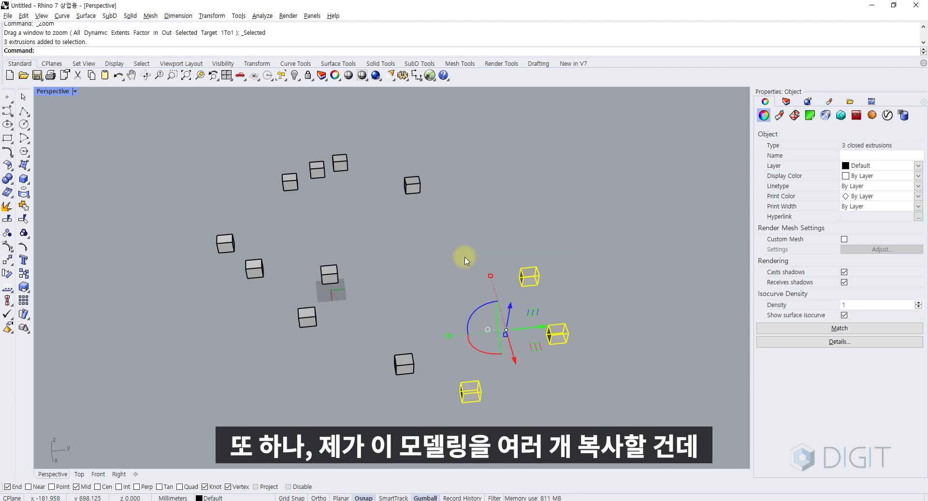
pyautogui.keyDown('shift'); pyautogui.moveTo(466, 267); pyautogui.dragTo(379, 390); pyautogui.keyUp('shift')
pyautogui.keyDown('shift'); pyautogui.moveTo(334, 305); pyautogui.dragTo(286, 343); pyautogui.keyUp('shift')
pyautogui.keyDown('shift'); pyautogui.moveTo(278, 224); pyautogui.dragTo(208, 292); pyautogui.keyUp('shift')
pyautogui.keyDown('shift'); pyautogui.moveTo(362, 142); pyautogui.dragTo(268, 203); pyautogui.keyUp('shift')
pyautogui.press('Delete')
pyautogui.moveTo(476, 133); pyautogui.dragTo(384, 198)
pyautogui.press('Delete')
# Select the single box left beside the grid, frame it with Zoom Selected and deselect it
pyautogui.moveTo(385, 213); pyautogui.dragTo(312, 319)
pyautogui.press('Return')
pyautogui.press('Escape')
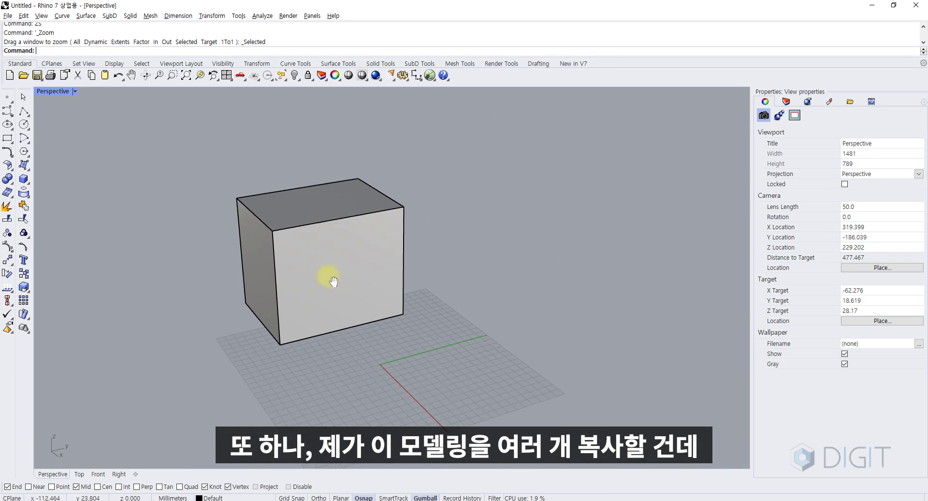
# Use the Co alias to copy the box to four new positions beyond the grid, making a group of five boxes
pyautogui.write('Co')
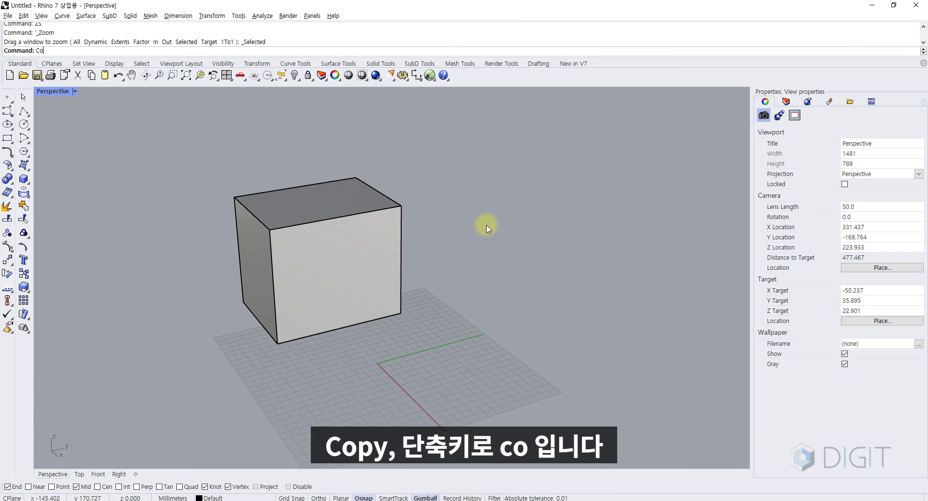
pyautogui.press('Return')
pyautogui.scroll(-2, 486, 225)
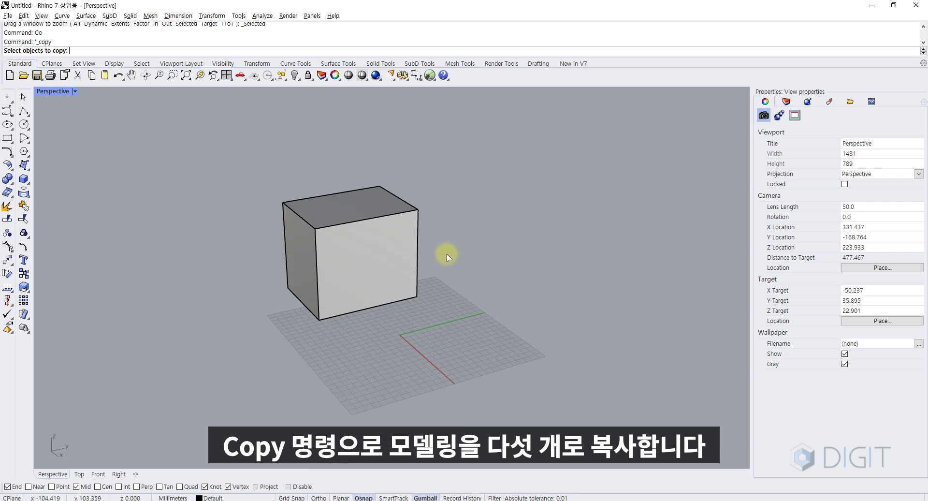
pyautogui.scroll(-4, 436, 256)
pyautogui.moveTo(414, 261); pyautogui.dragTo(455, 327, button='right')
pyautogui.keyDown('shift'); pyautogui.moveTo(455, 327); pyautogui.dragTo(377, 329, button='right'); pyautogui.keyUp('shift')
pyautogui.scroll(1, 372, 284)
pyautogui.click(357, 283)
pyautogui.press('Return')
pyautogui.click(324, 404)
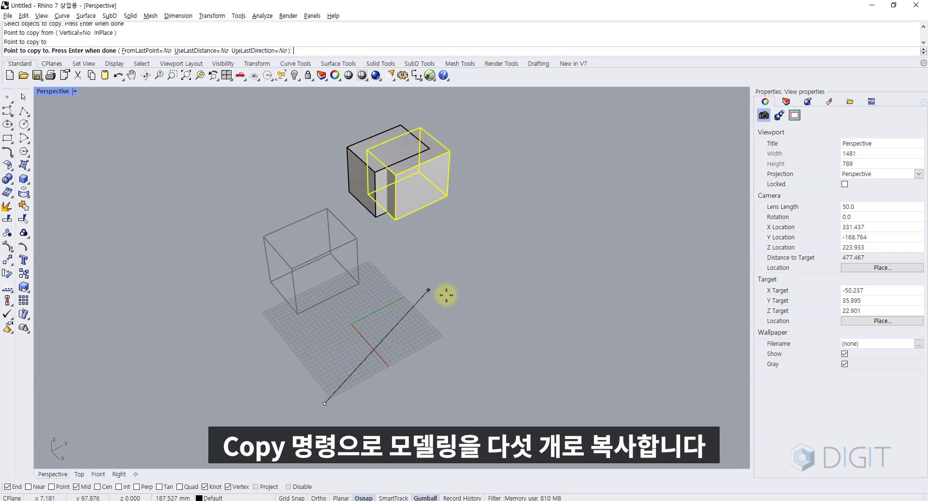
pyautogui.click(432, 292)
pyautogui.click(456, 375)
pyautogui.click(624, 393)
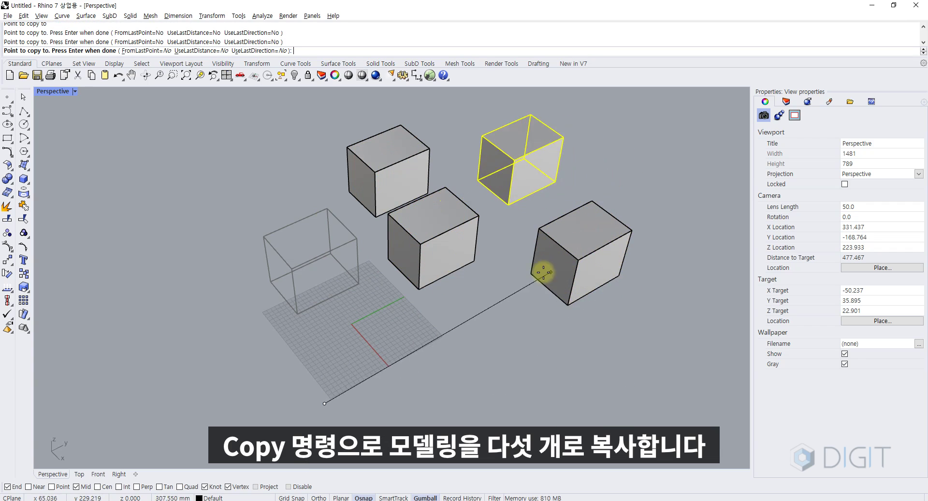
pyautogui.click(513, 272)
pyautogui.press('Return')
# Examine the front middle box up close along with the boxes it partly covers behind it
pyautogui.moveTo(465, 289); pyautogui.dragTo(436, 274, button='right')
pyautogui.moveTo(436, 273); pyautogui.dragTo(414, 278, button='right')
pyautogui.click(417, 270)
pyautogui.click(451, 360)
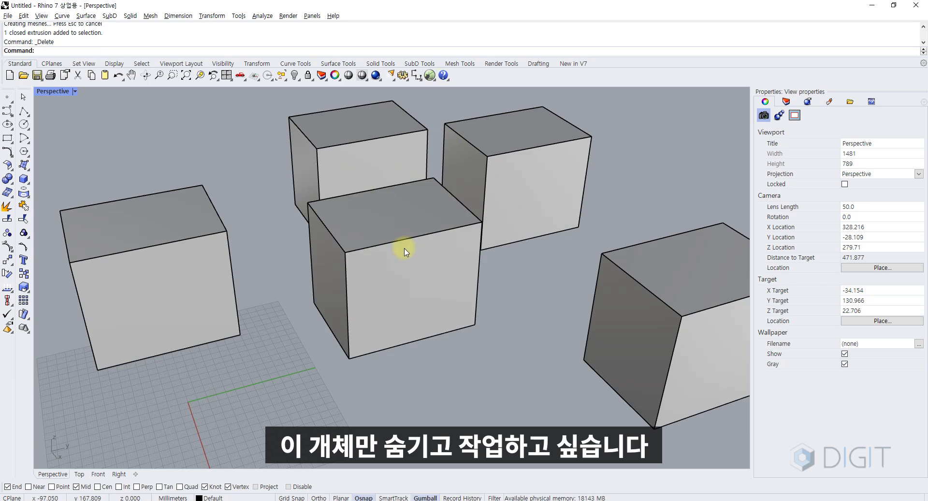
pyautogui.click(406, 245)
pyautogui.moveTo(349, 272); pyautogui.dragTo(321, 269, button='right')
pyautogui.scroll(4, 390, 248)
pyautogui.click(235, 241)
pyautogui.click(307, 148)
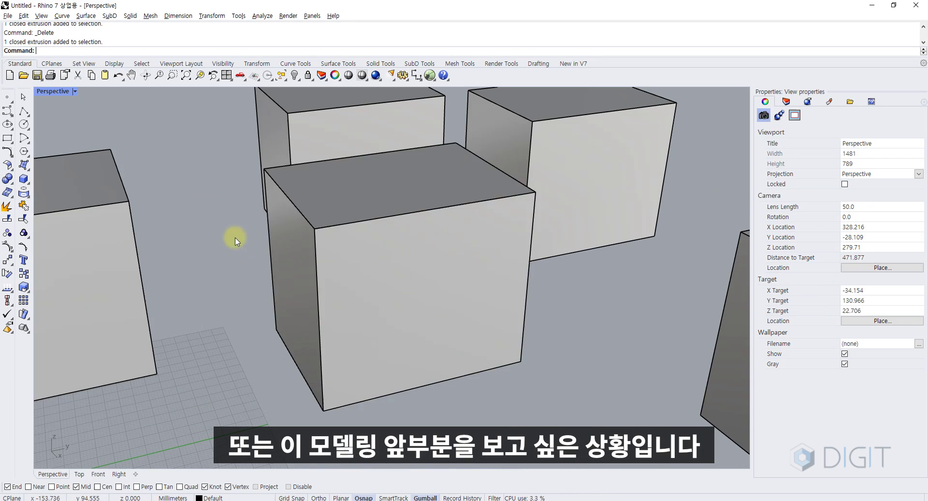
pyautogui.click(259, 202)
# Hide the front middle box with the h alias
pyautogui.moveTo(259, 201); pyautogui.dragTo(327, 253, button='right')
pyautogui.scroll(-3, 317, 252)
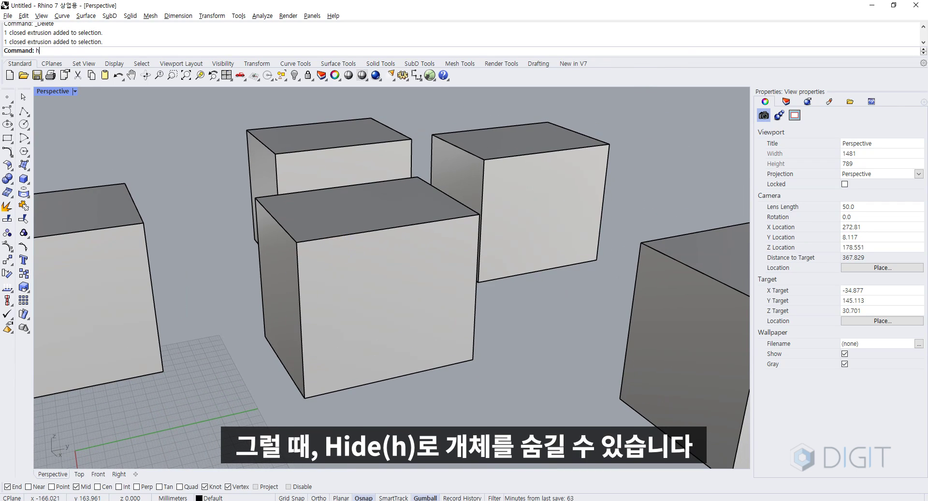
pyautogui.press('Return')
pyautogui.click(331, 252)
pyautogui.press('Return')
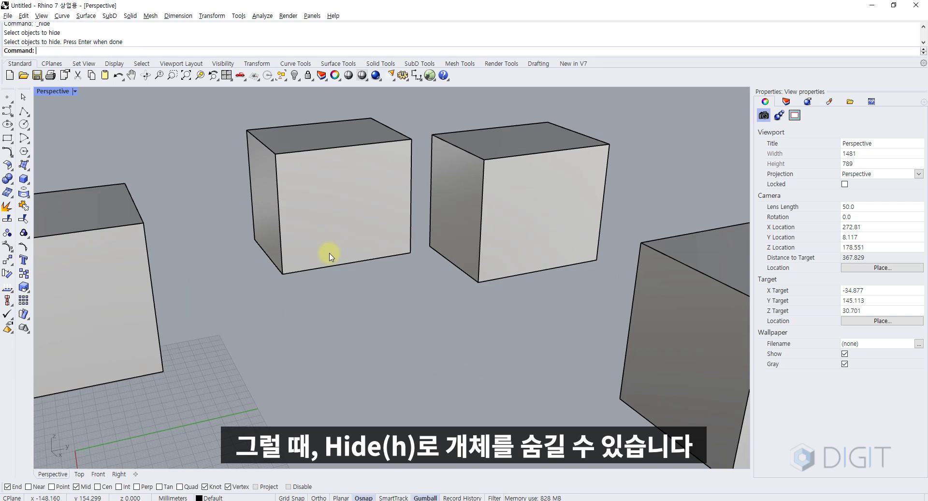
# Hide the back-left box with the h alias as well
pyautogui.scroll(-2, 329, 258)
pyautogui.write('h')
pyautogui.press('Return')
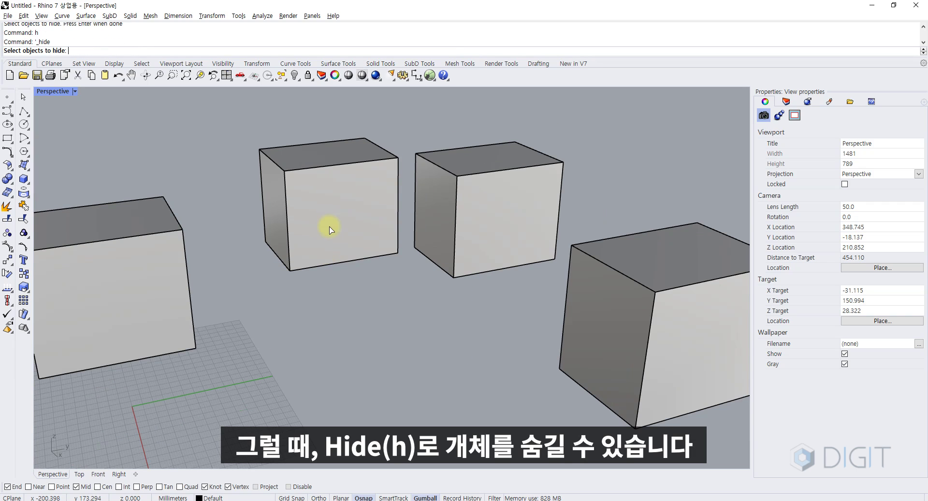
pyautogui.click(328, 202)
pyautogui.press('Return')
pyautogui.scroll(-3, 327, 201)
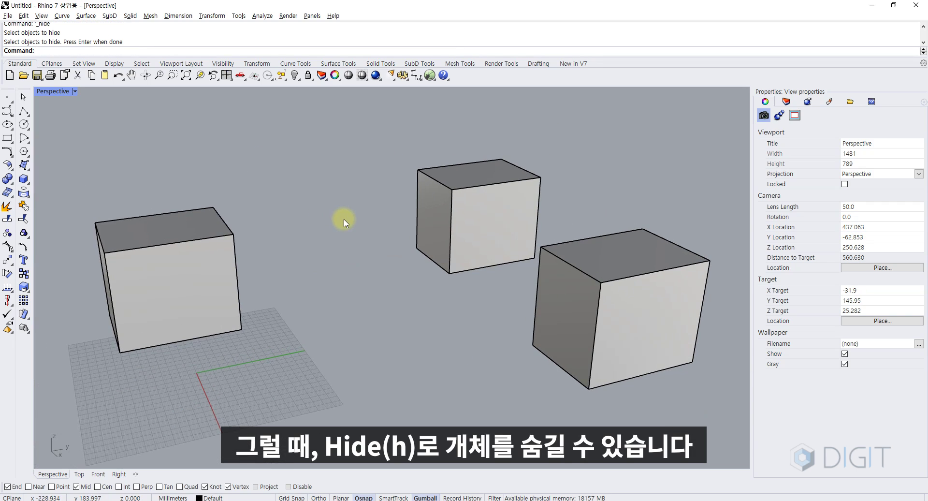
# Isolate the rightmost box with the hh alias so all other boxes are hidden, and clear the selection
pyautogui.click(574, 268)
pyautogui.scroll(5, 574, 268)
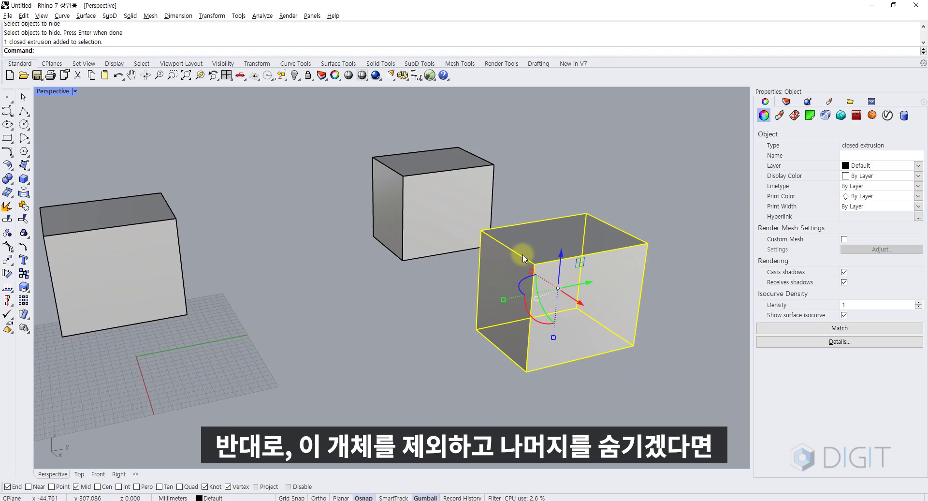
pyautogui.scroll(-5, 572, 265)
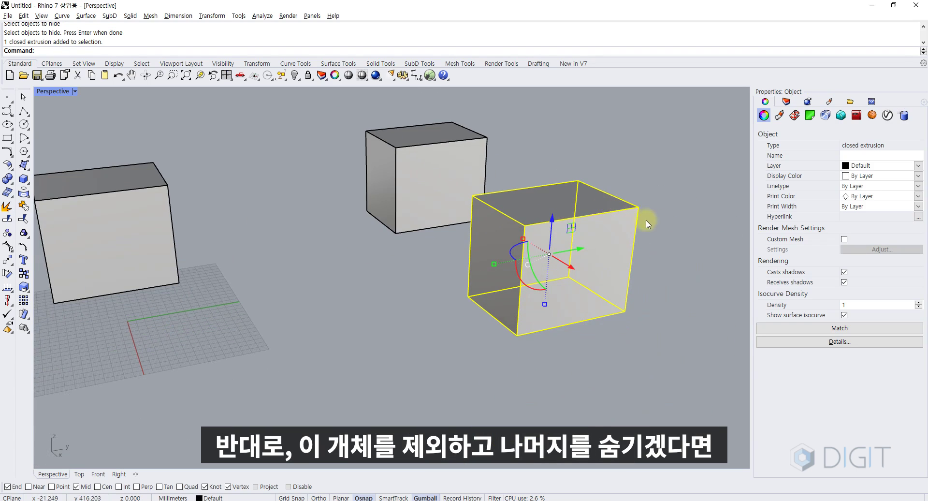
pyautogui.click(642, 193)
pyautogui.click(602, 229)
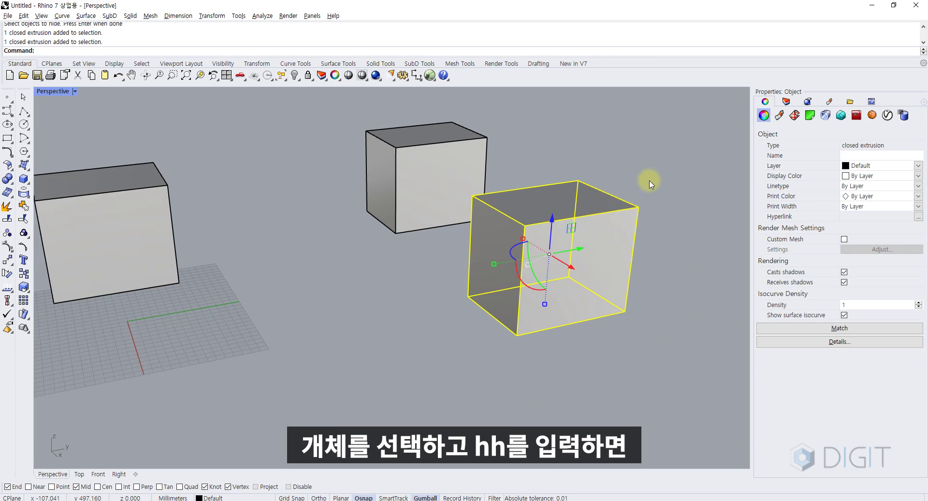
pyautogui.press('Return')
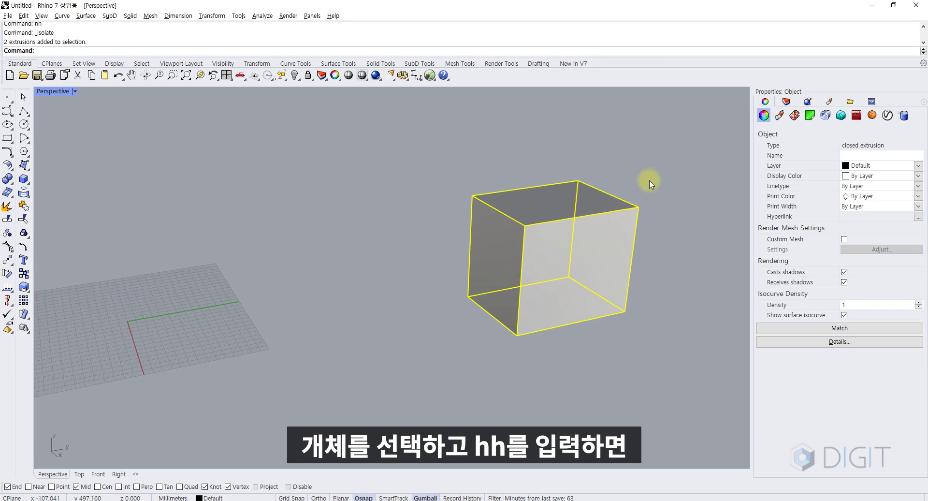
pyautogui.press('Escape')
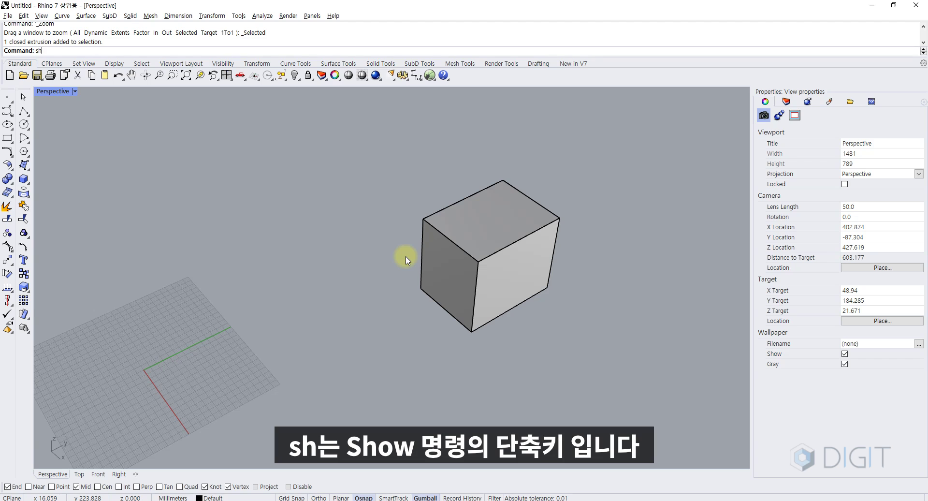
# Bring back all hidden boxes with the sh alias and frame the whole group with zs
pyautogui.press('Return')
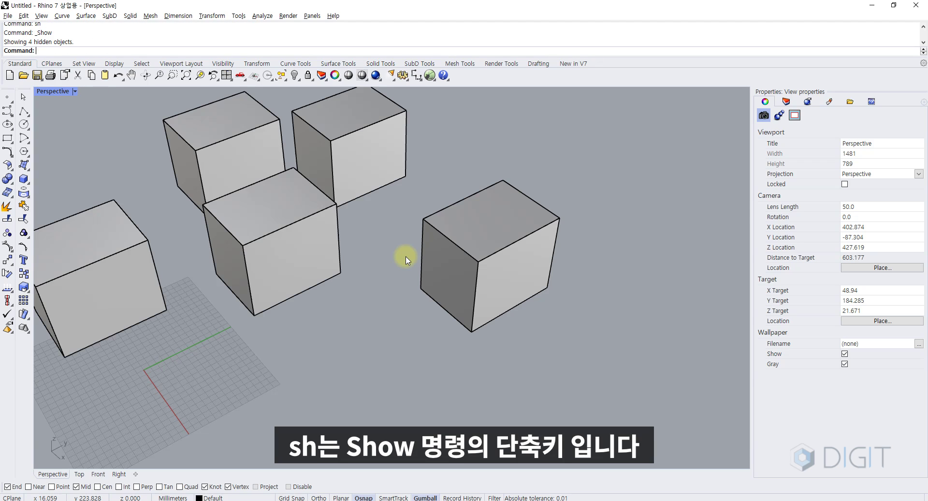
pyautogui.keyDown('shift'); pyautogui.moveTo(404, 256); pyautogui.dragTo(460, 268, button='right'); pyautogui.keyUp('shift')
pyautogui.moveTo(460, 269); pyautogui.dragTo(318, 327, button='right')
pyautogui.scroll(-2, 393, 249)
pyautogui.write('zs')
pyautogui.press('Return')
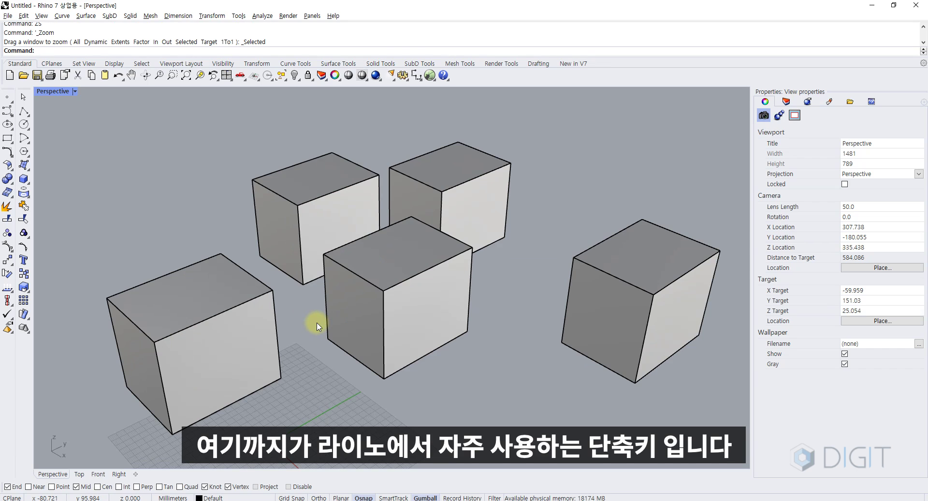
pyautogui.moveTo(317, 327); pyautogui.dragTo(324, 292, button='right')
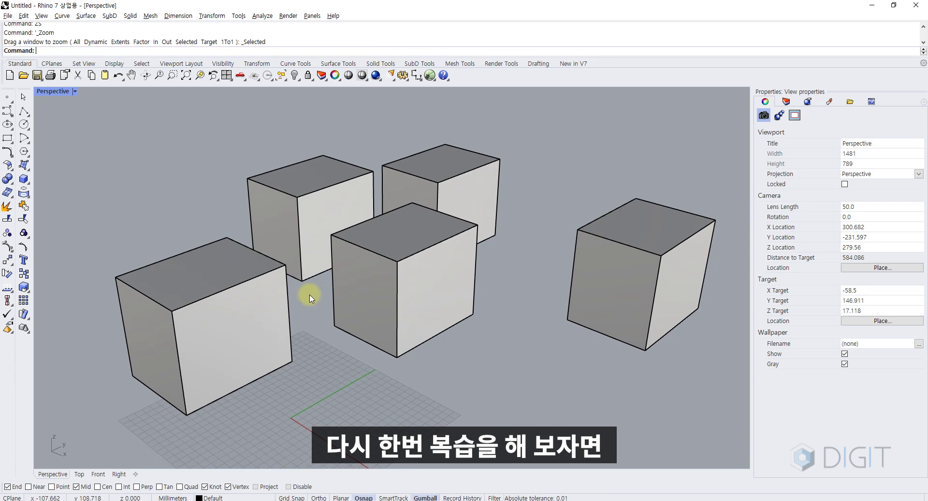
# Cycle the viewport through Wireframe, Shaded and Rendered display with the wf, sf and rf aliases
pyautogui.write('wf')
pyautogui.press('Return')
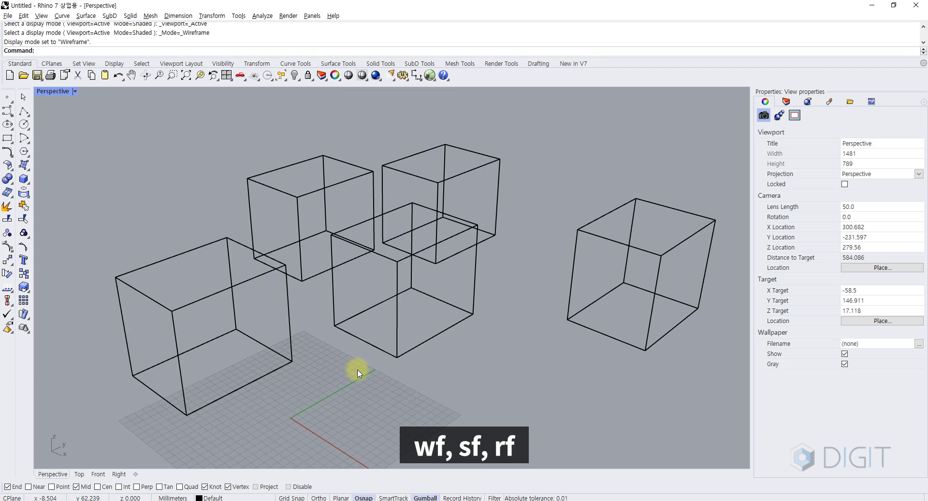
pyautogui.write('sf')
pyautogui.press('Return')
pyautogui.write('rf')
pyautogui.press('Return')
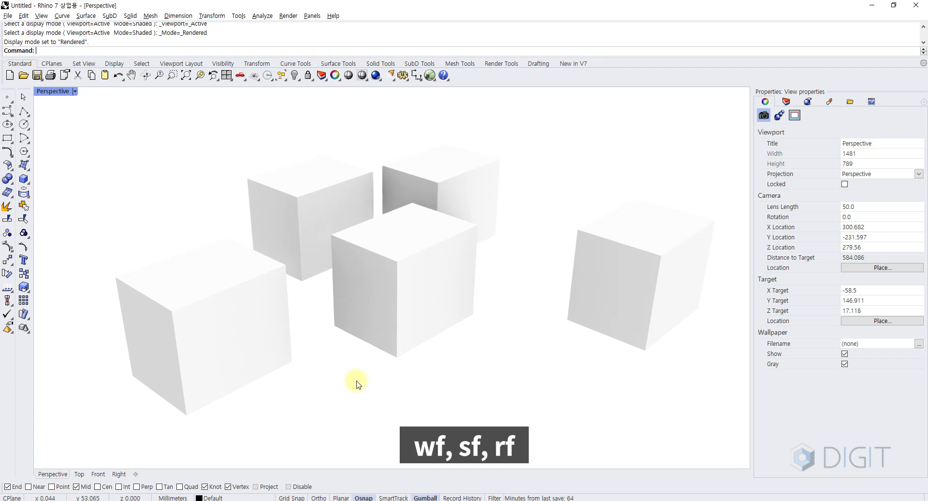
# Switch the display back to Wireframe with wf and on to Shaded with sf
pyautogui.write('wf')
pyautogui.press('Return')
pyautogui.write('sf')
pyautogui.press('Return')
# Select the middle box, zoom out and orbit away from it, and frame it with the zs alias
pyautogui.click(427, 337)
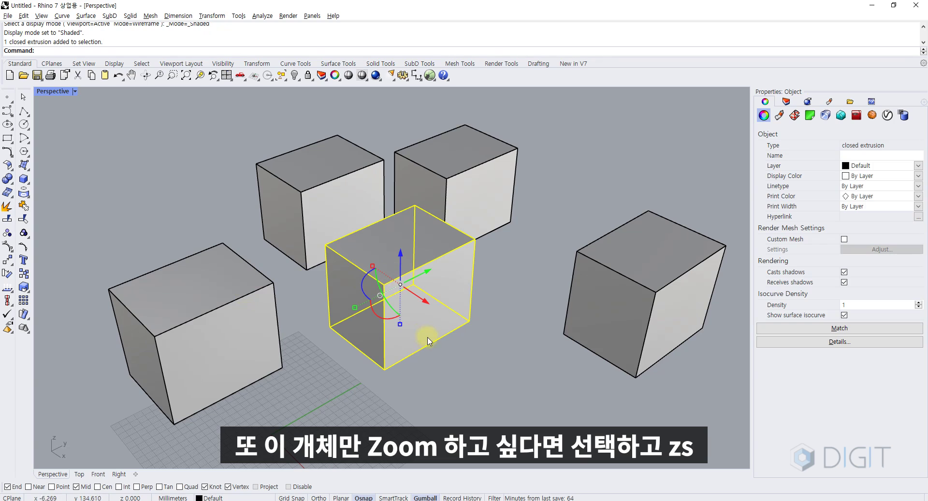
pyautogui.moveTo(498, 283); pyautogui.dragTo(415, 239, button='right')
pyautogui.scroll(-3, 415, 239)
pyautogui.click(625, 263)
pyautogui.click(610, 218)
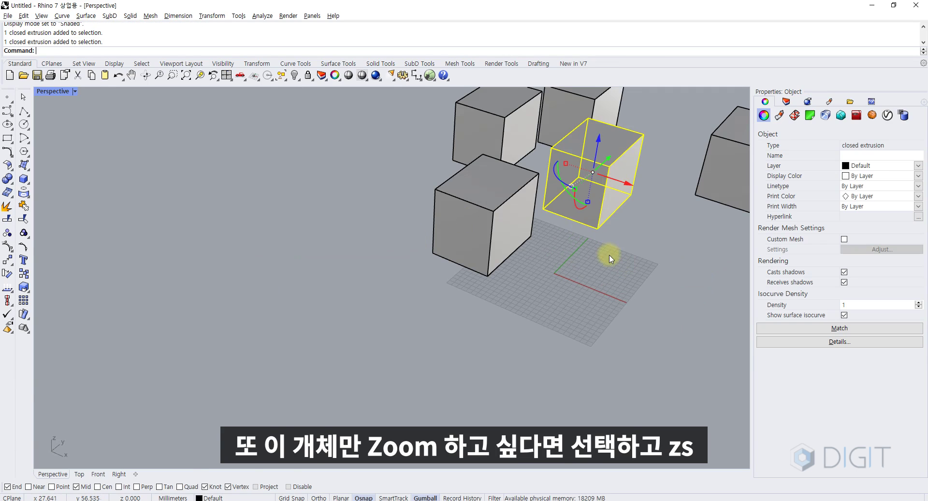
pyautogui.write('zs')
pyautogui.press('Return')
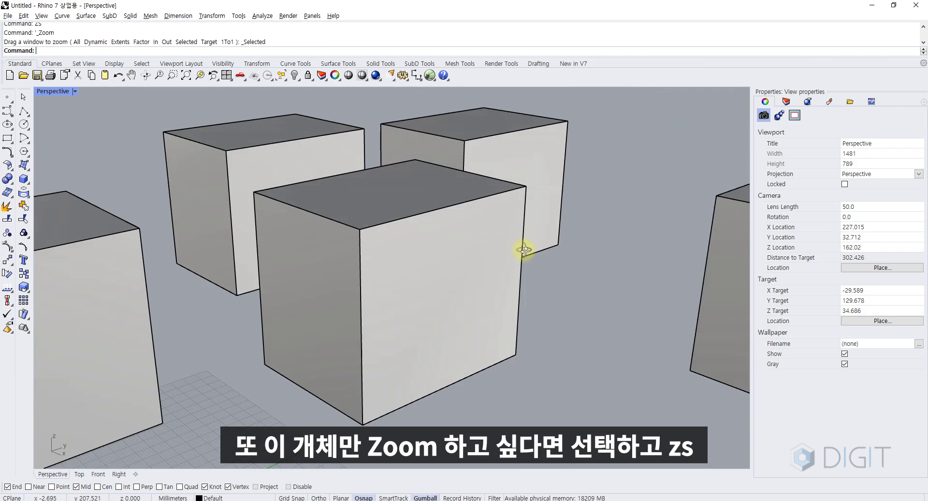
# Select all five boxes, fit them in view with zs and clear the selection
pyautogui.scroll(-6, 514, 269)
pyautogui.moveTo(525, 250)
pyautogui.mouseDown(button='right')
pyautogui.moveTo(514, 269)
pyautogui.moveTo(541, 245)
pyautogui.moveTo(485, 277)
pyautogui.moveTo(532, 252)
pyautogui.mouseUp(button='right')
pyautogui.hotkey('ctrl', 'a')
pyautogui.write('zs')
pyautogui.press('Return')
pyautogui.click(530, 256)
pyautogui.moveTo(486, 282); pyautogui.dragTo(508, 277, button='right')
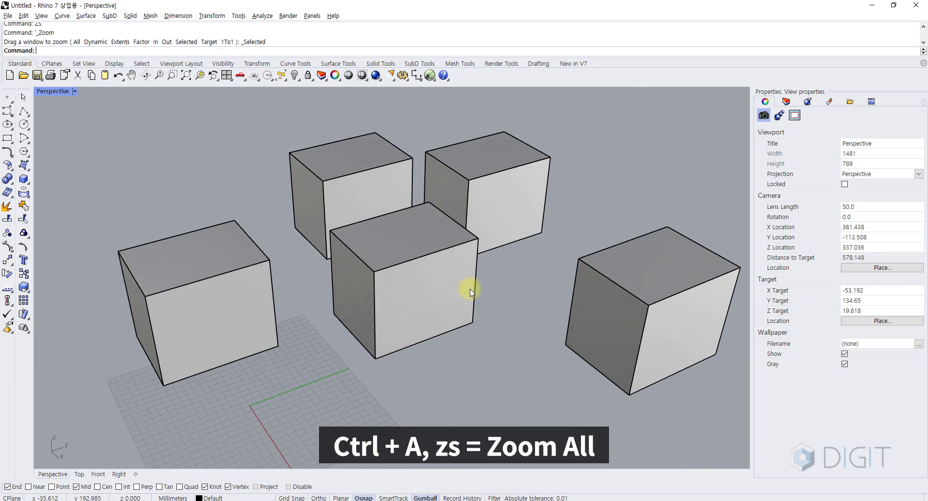
# Hide the leftmost box and the back-left box one after the other with the h alias
pyautogui.write('h')
pyautogui.press('Return')
pyautogui.click(207, 307)
pyautogui.press('Return')
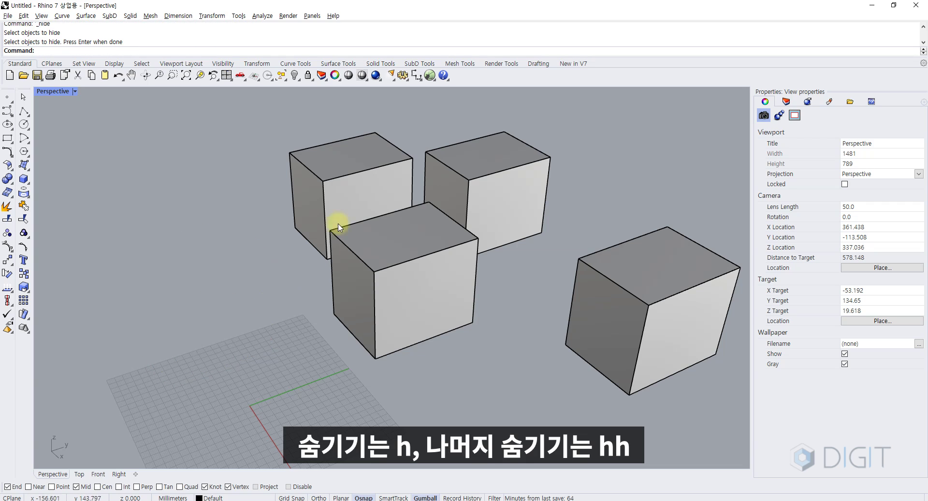
pyautogui.click(326, 245)
pyautogui.write('h')
pyautogui.press('Return')
# Select the middle and back-right boxes together and isolate them with the hh alias
pyautogui.click(396, 270)
pyautogui.keyDown('shift'); pyautogui.click(491, 208); pyautogui.keyUp('shift')
pyautogui.click(487, 308)
pyautogui.moveTo(503, 296); pyautogui.dragTo(431, 213)
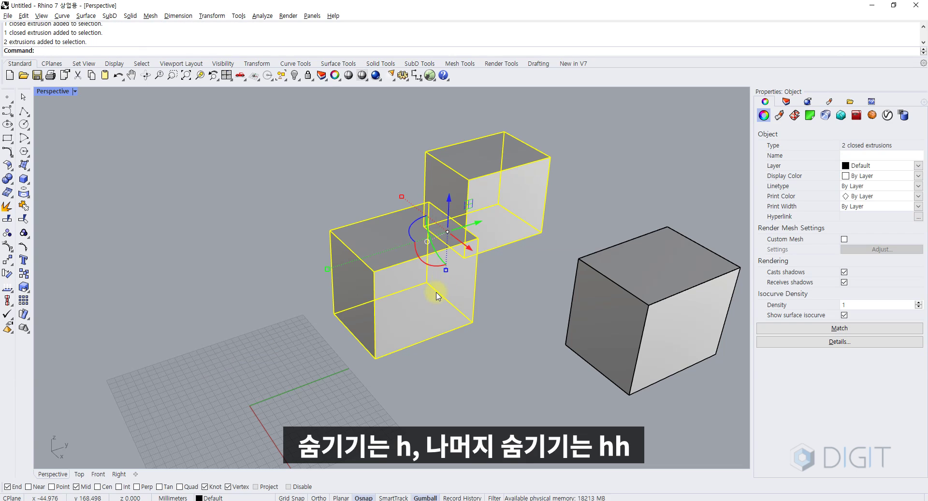
pyautogui.write('hh')
pyautogui.press('Return')
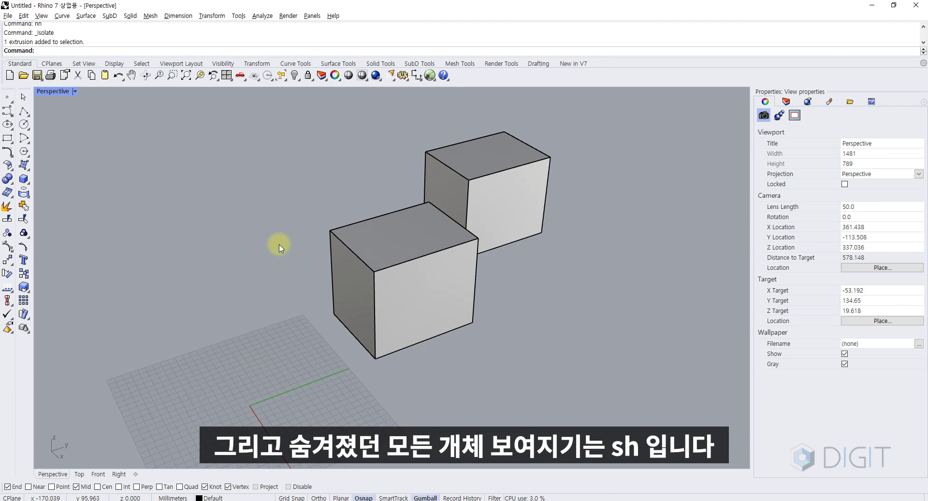
# Show all hidden boxes with the sh alias and view the whole group from farther out
pyautogui.write('sh')
pyautogui.press('Return')
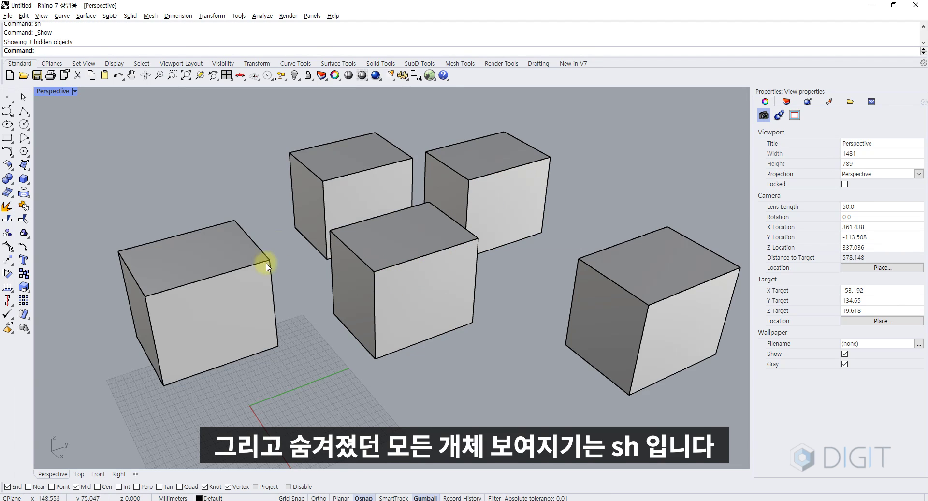
pyautogui.scroll(-4, 261, 266)
pyautogui.moveTo(258, 263); pyautogui.dragTo(282, 263, button='right')
pyautogui.click(285, 244)
pyautogui.click(224, 302)
pyautogui.click(327, 289)
pyautogui.click(383, 234)
pyautogui.click(491, 275)
pyautogui.click(396, 294)
pyautogui.keyDown('shift'); pyautogui.moveTo(395, 294); pyautogui.dragTo(440, 287, button='right'); pyautogui.keyUp('shift')
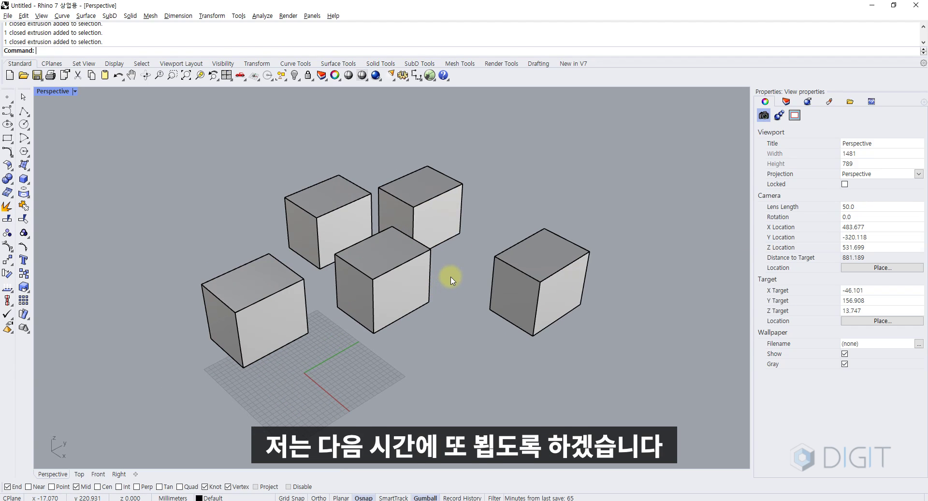